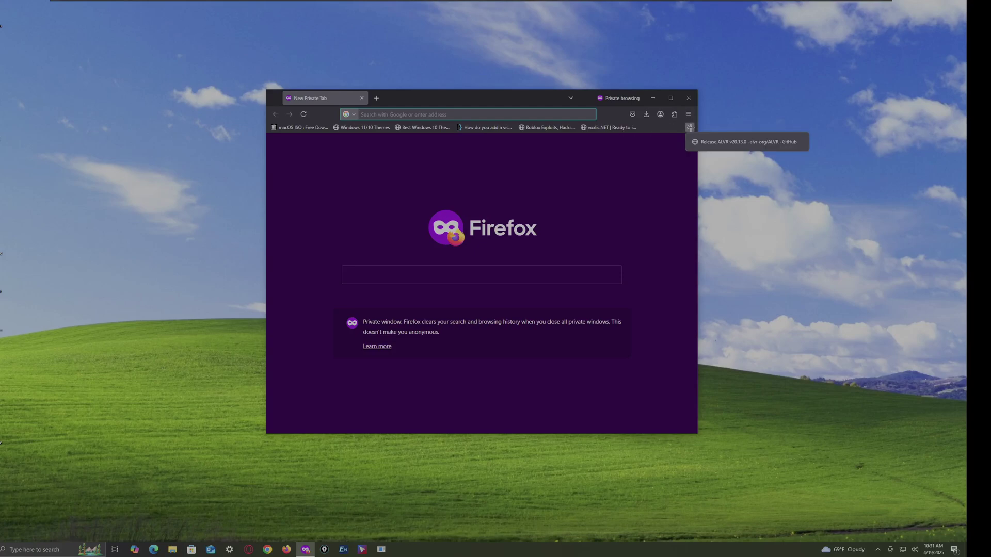
Step: Open the bookmarked ALVR v20.13.0 release page on GitHub
{"action": "left_click", "coordinate": [356, 129]}
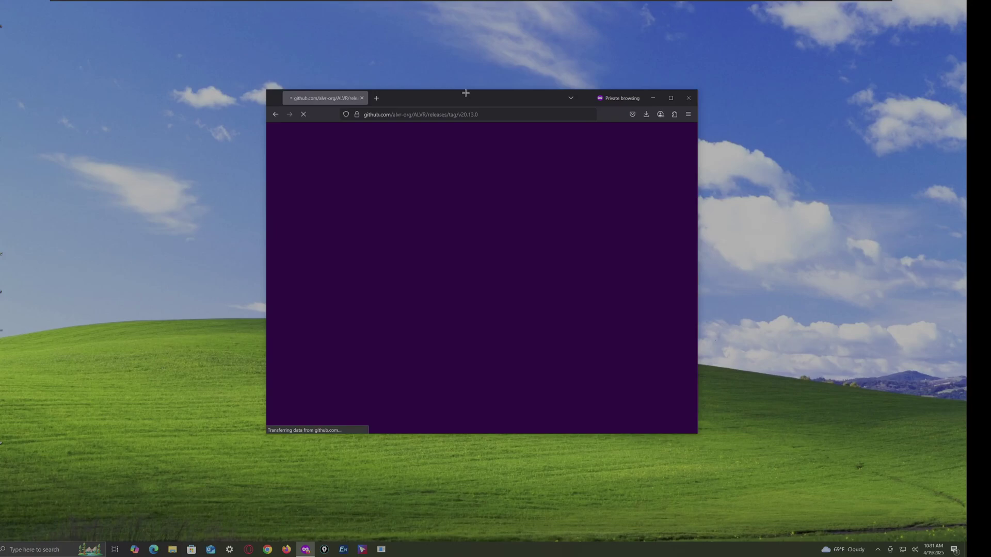
{"action": "left_click_drag", "start_coordinate": [463, 93], "coordinate": [445, 97]}
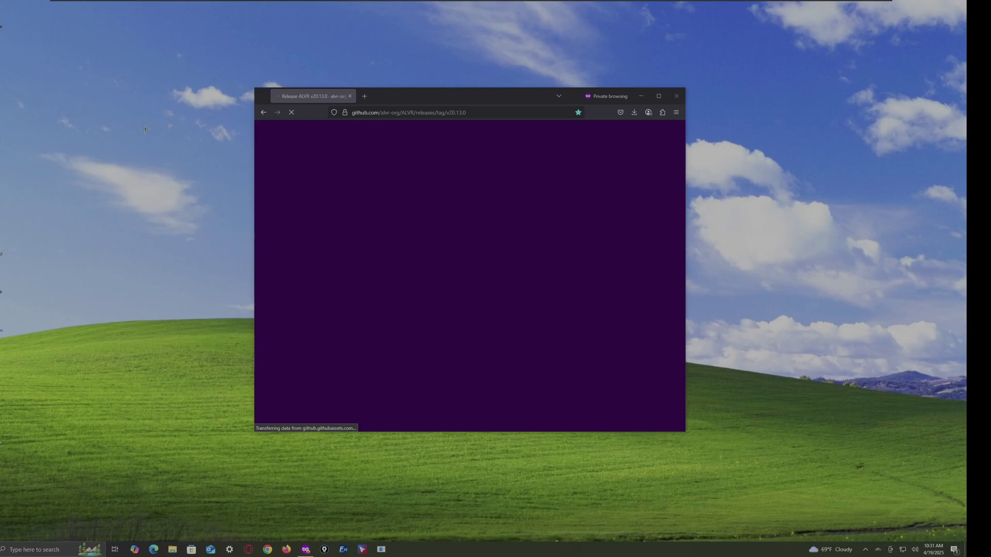
{"action": "right_click", "coordinate": [162, 115]}
{"action": "left_click", "coordinate": [124, 148]}
Step: Download alvr_streamer_windows.zip from the release assets and close the browser window
{"action": "scroll", "coordinate": [339, 297], "scroll_direction": "down", "scroll_amount": 5}
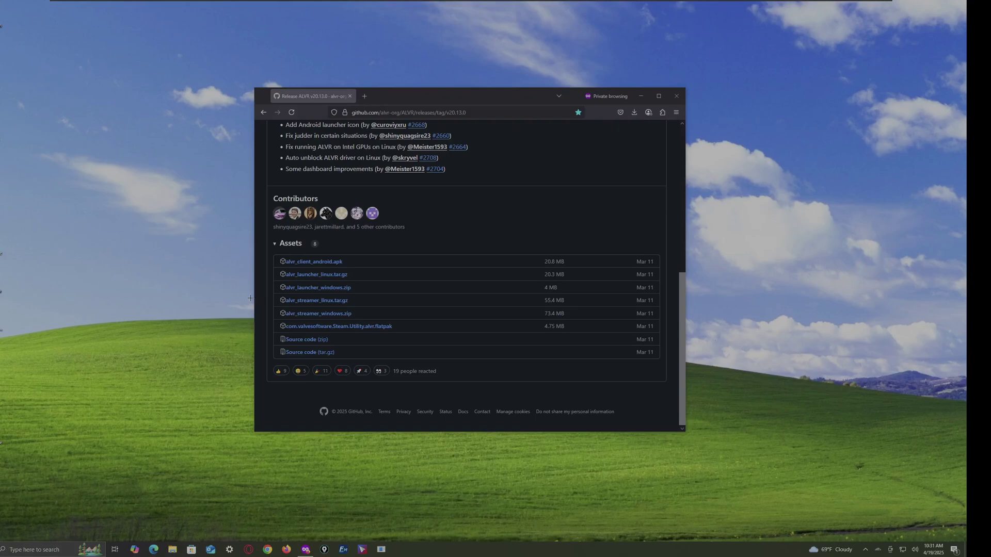
{"action": "left_click", "coordinate": [317, 313]}
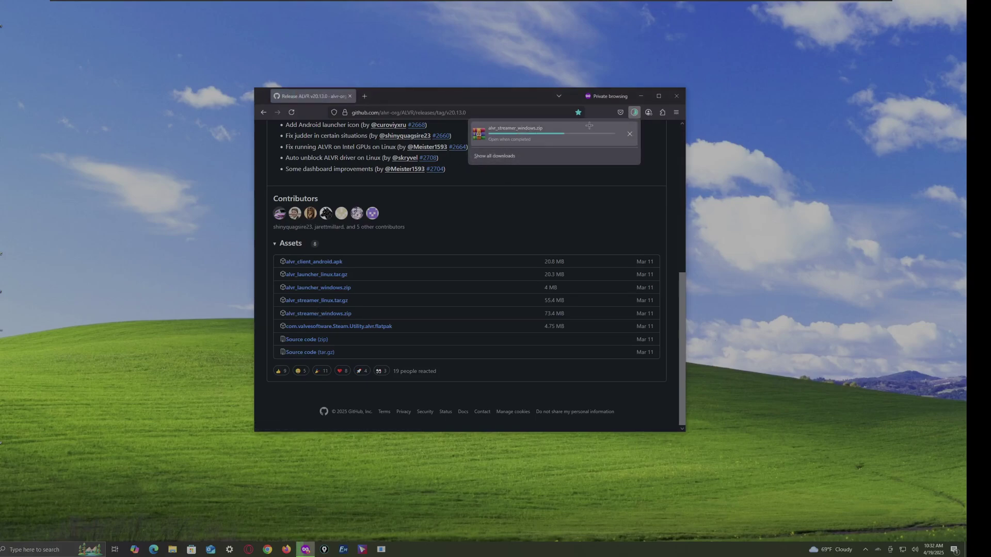
{"action": "right_click", "coordinate": [562, 132]}
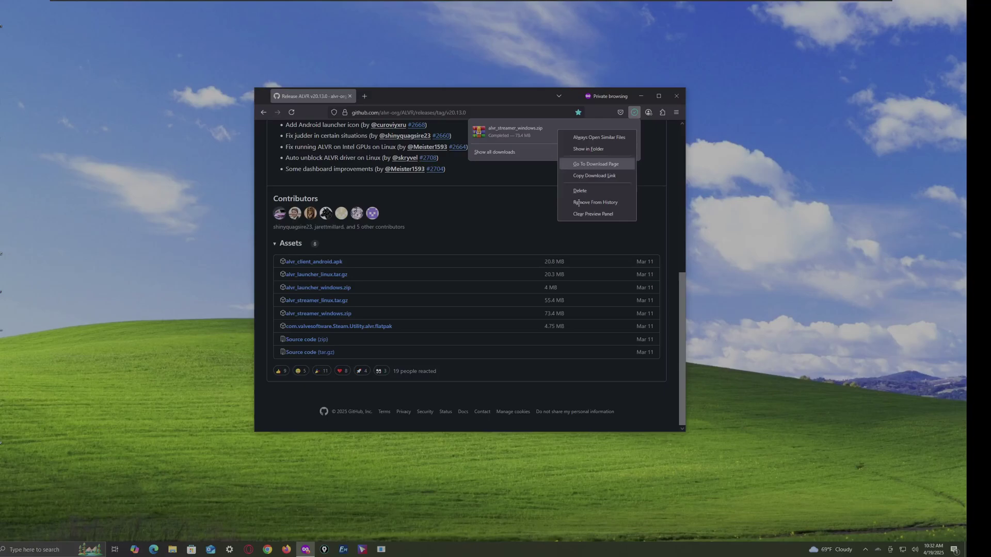
{"action": "left_click", "coordinate": [594, 200]}
{"action": "left_click", "coordinate": [676, 95]}
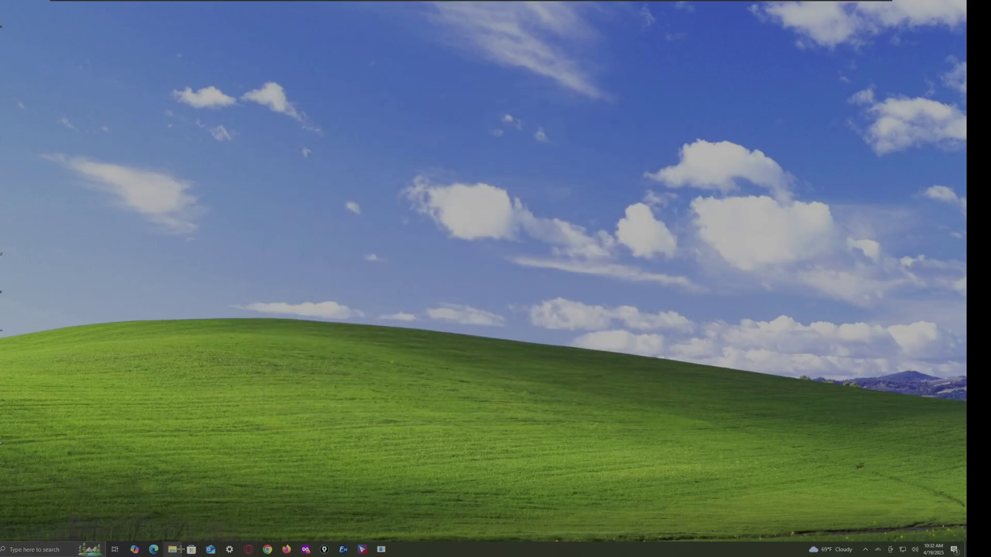
Step: Move the downloaded alvr_streamer_windows.zip from the Downloads folder to the desktop
{"action": "left_click", "coordinate": [174, 549]}
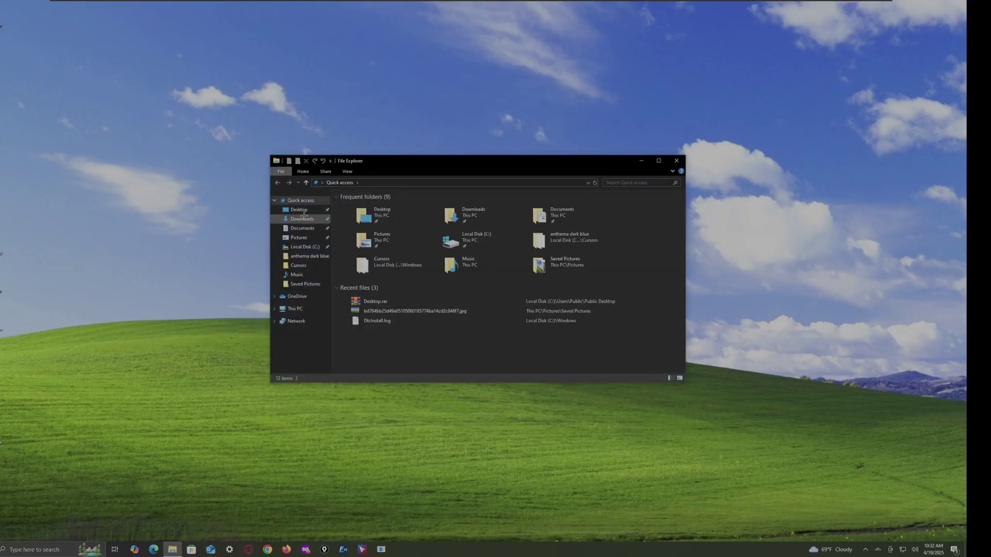
{"action": "left_click", "coordinate": [302, 219]}
{"action": "left_click", "coordinate": [379, 216]}
{"action": "left_click_drag", "start_coordinate": [379, 217], "coordinate": [514, 242]}
{"action": "key", "text": "super+d"}
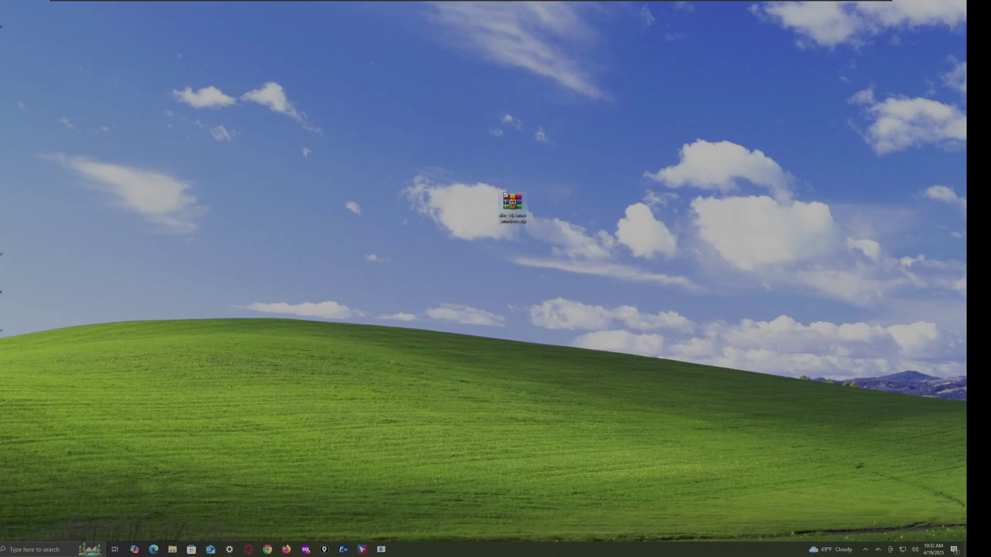
Step: Create a new desktop folder named alvr_streamer_windows, reusing the zip file's name
{"action": "key", "text": "F2"}
{"action": "key", "text": "ctrl+c"}
{"action": "key", "text": "Return"}
{"action": "right_click", "coordinate": [210, 213]}
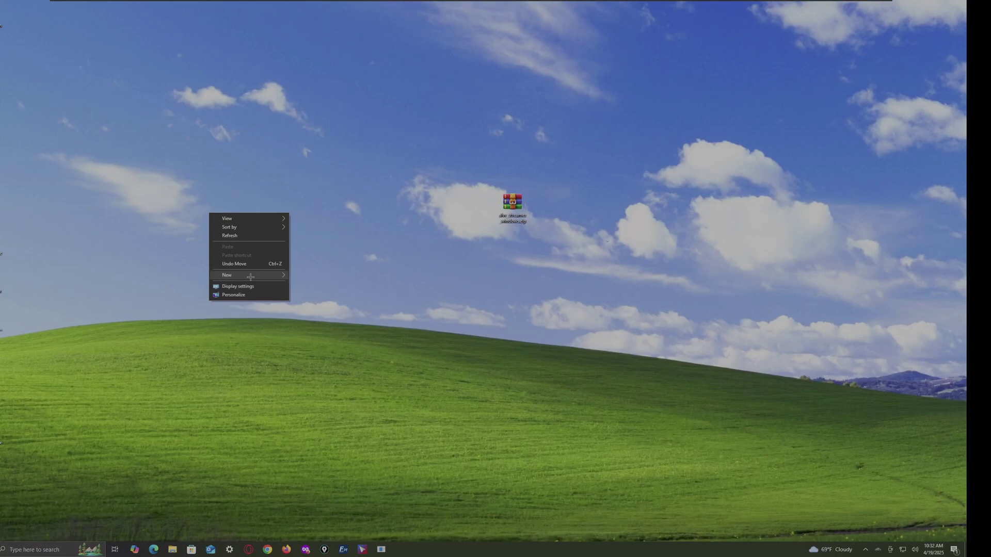
{"action": "left_click", "coordinate": [312, 274]}
{"action": "key", "text": "ctrl+v"}
{"action": "key", "text": "Return"}
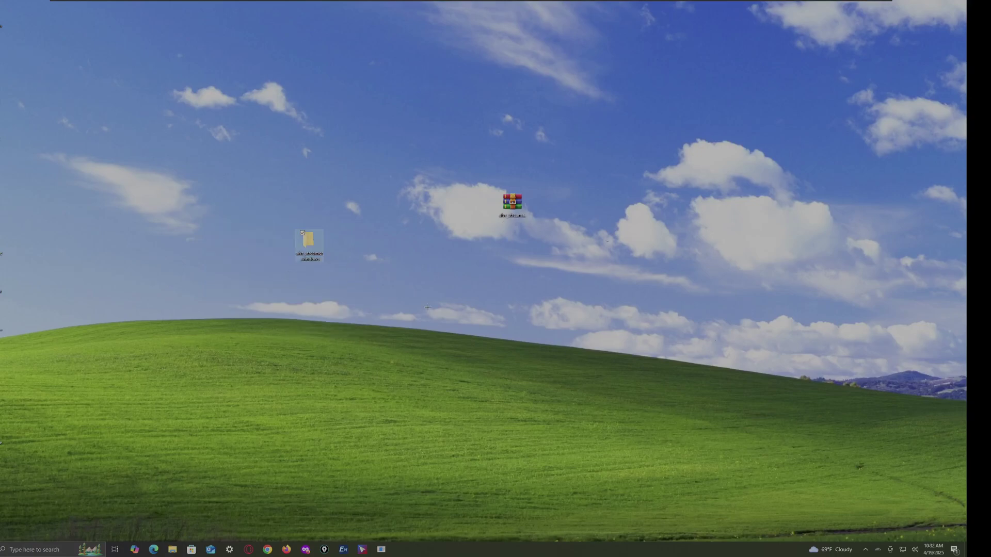
Step: Move alvr_streamer_windows.zip into the new alvr_streamer_windows folder and open that folder
{"action": "left_click_drag", "start_coordinate": [512, 203], "coordinate": [454, 240]}
{"action": "double_click", "coordinate": [453, 239]}
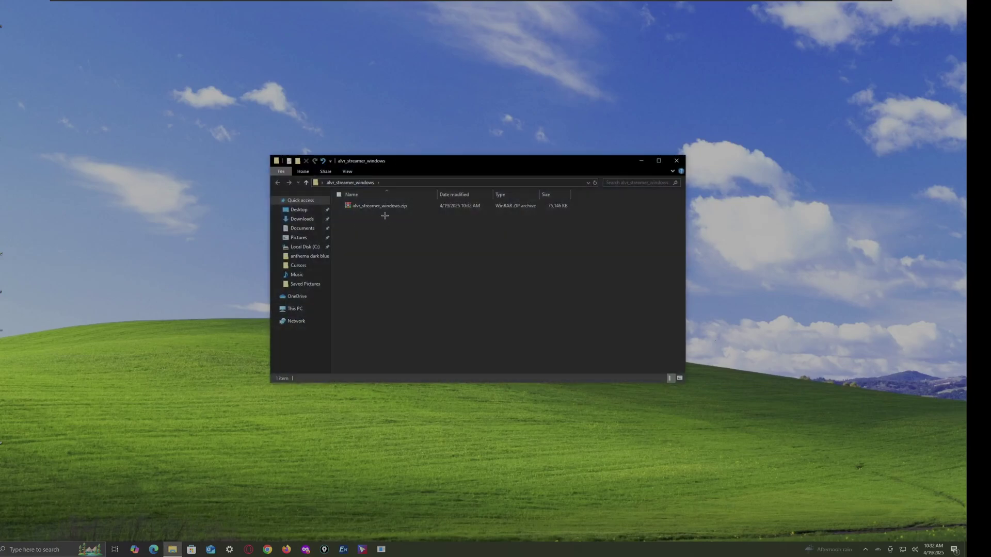
{"action": "left_click", "coordinate": [677, 161]}
{"action": "double_click", "coordinate": [452, 240]}
Step: Extract the contents of alvr_streamer_windows.zip directly into the current folder
{"action": "left_click", "coordinate": [377, 206]}
{"action": "right_click", "coordinate": [369, 207]}
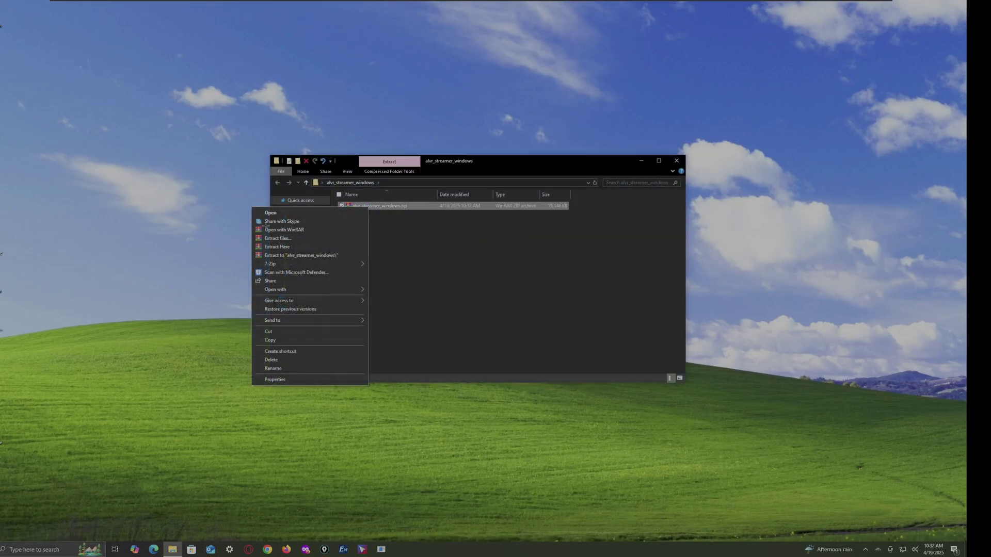
{"action": "left_click", "coordinate": [575, 314]}
{"action": "right_click", "coordinate": [355, 207]}
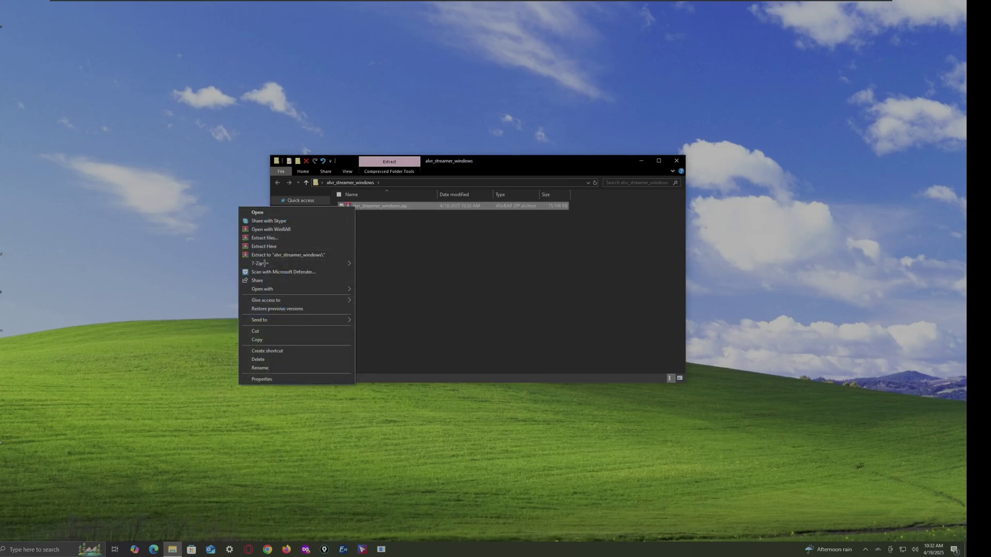
{"action": "left_click", "coordinate": [465, 285]}
{"action": "right_click", "coordinate": [380, 207]}
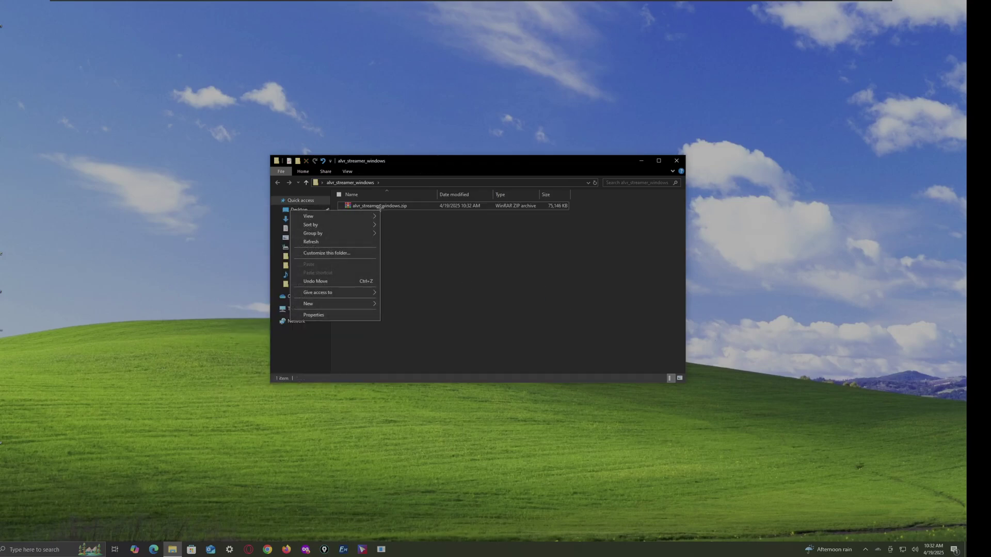
{"action": "left_click", "coordinate": [290, 246]}
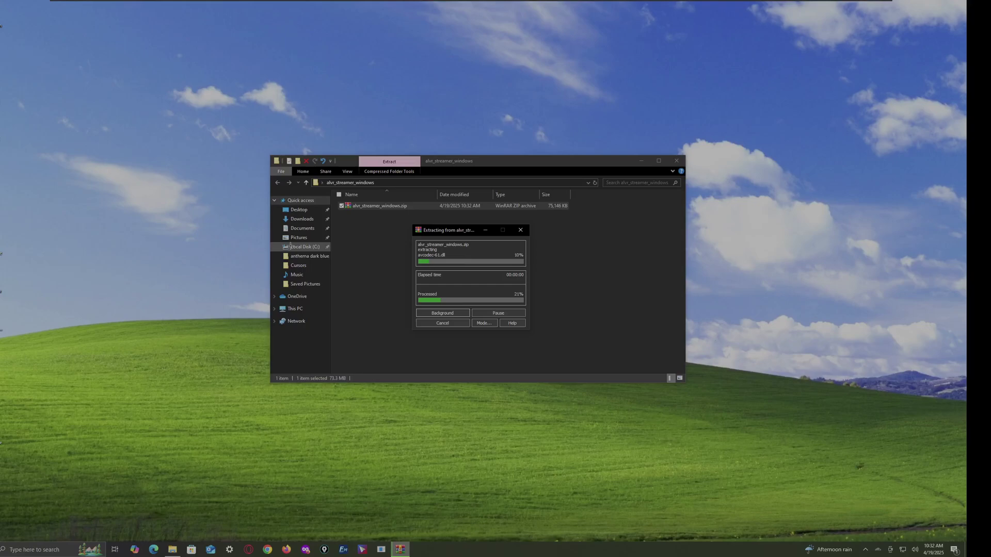
{"action": "left_click", "coordinate": [517, 335]}
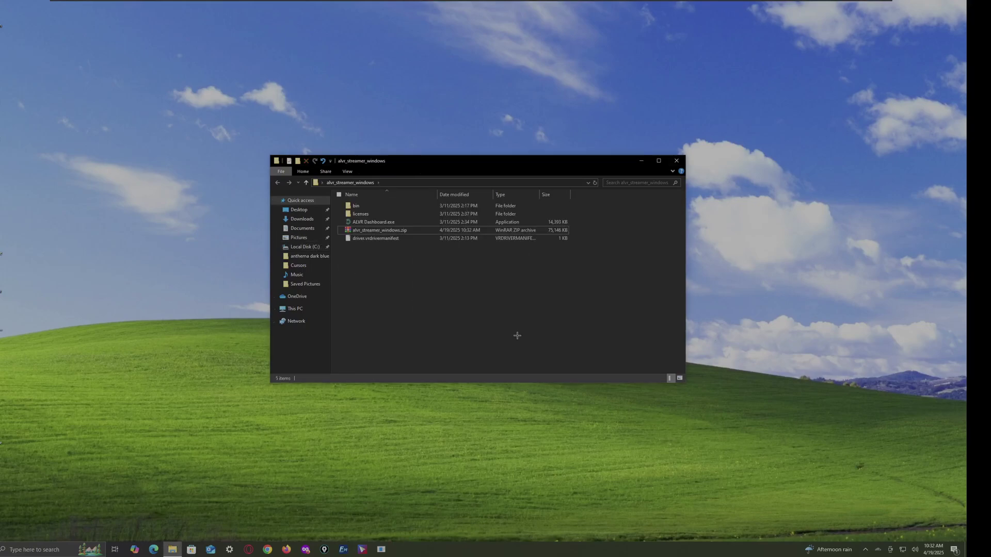
Step: View the contents of alvr_streamer_windows.zip in WinRAR and close the archive window
{"action": "double_click", "coordinate": [381, 230]}
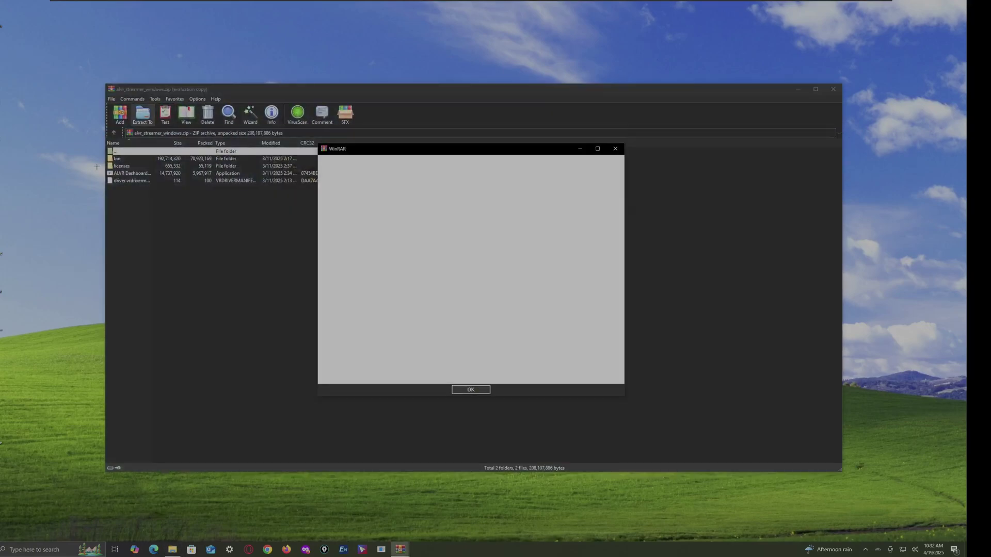
{"action": "left_click", "coordinate": [615, 148]}
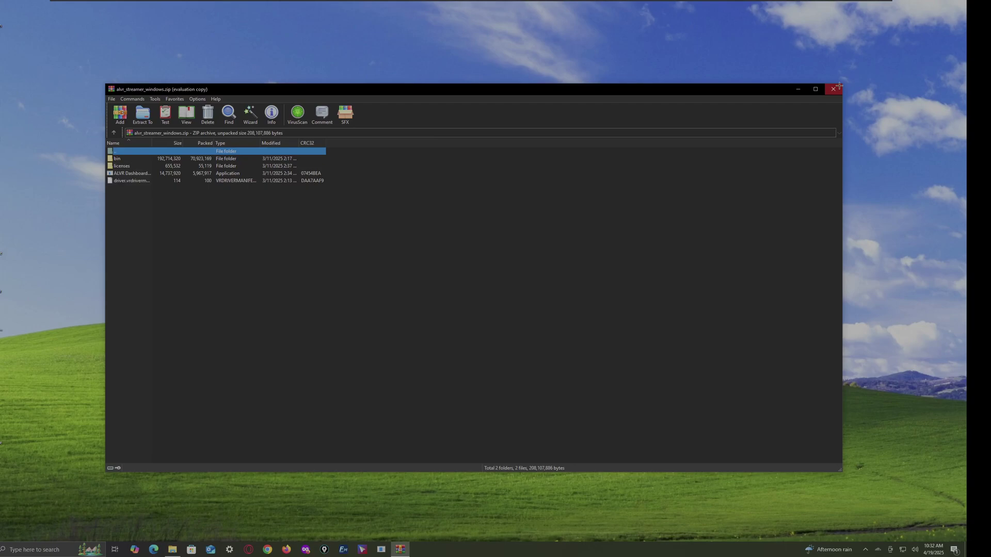
{"action": "left_click", "coordinate": [833, 89]}
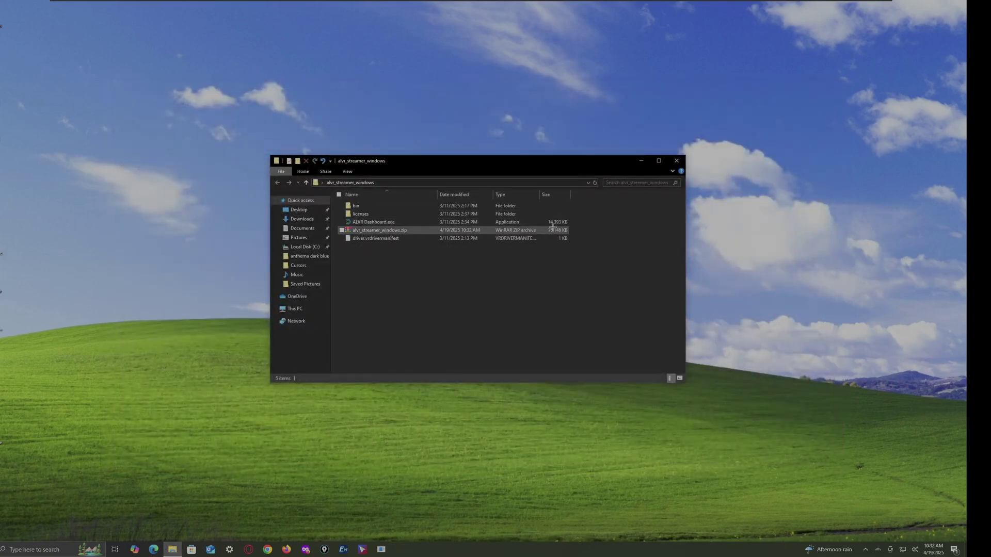
Step: Launch ALVR Dashboard.exe from the extracted files and allow it to run despite the SmartScreen block
{"action": "left_click", "coordinate": [384, 221]}
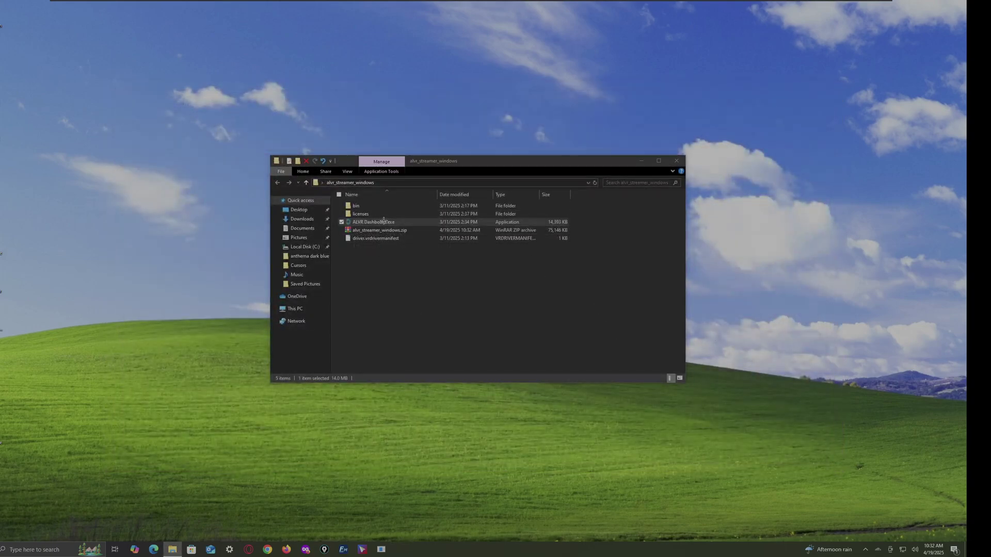
{"action": "double_click", "coordinate": [383, 221]}
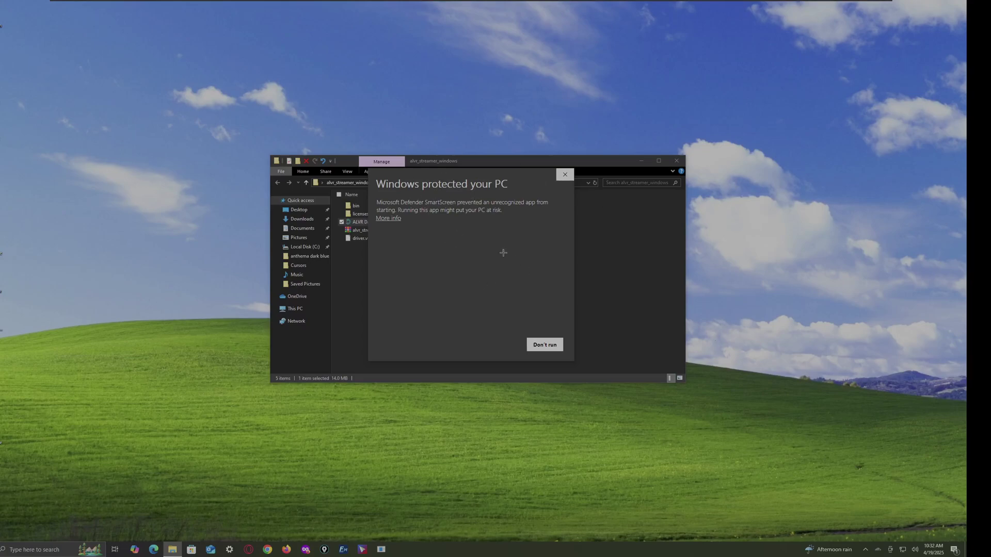
{"action": "left_click", "coordinate": [394, 219]}
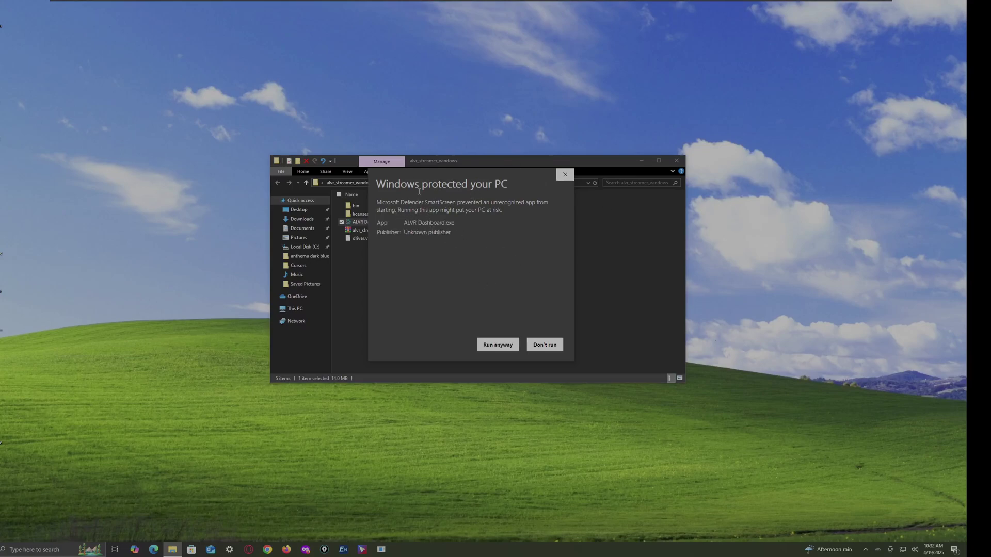
{"action": "left_click", "coordinate": [498, 345]}
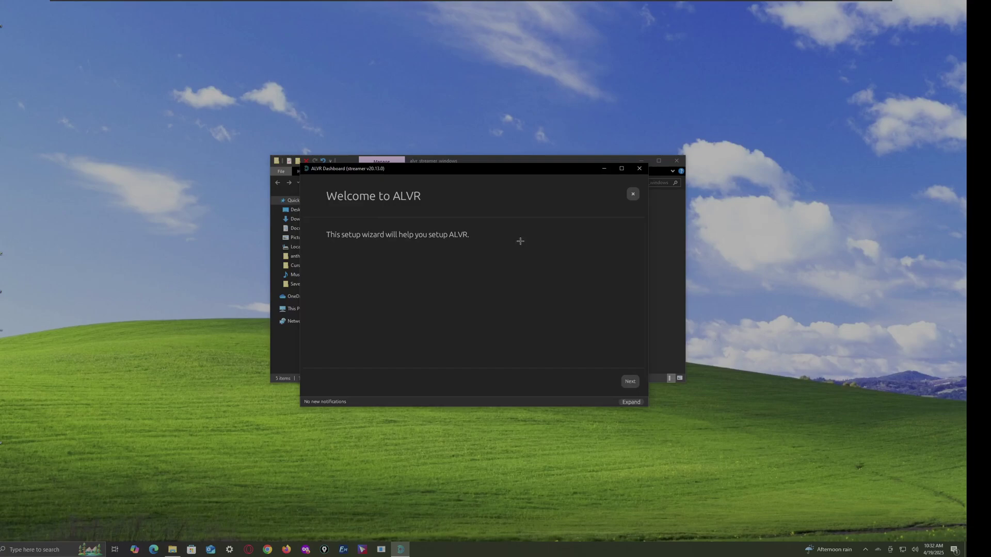
Step: Complete the ALVR setup wizard through to the dashboard without adding firewall rules
{"action": "left_click_drag", "start_coordinate": [432, 169], "coordinate": [424, 172]}
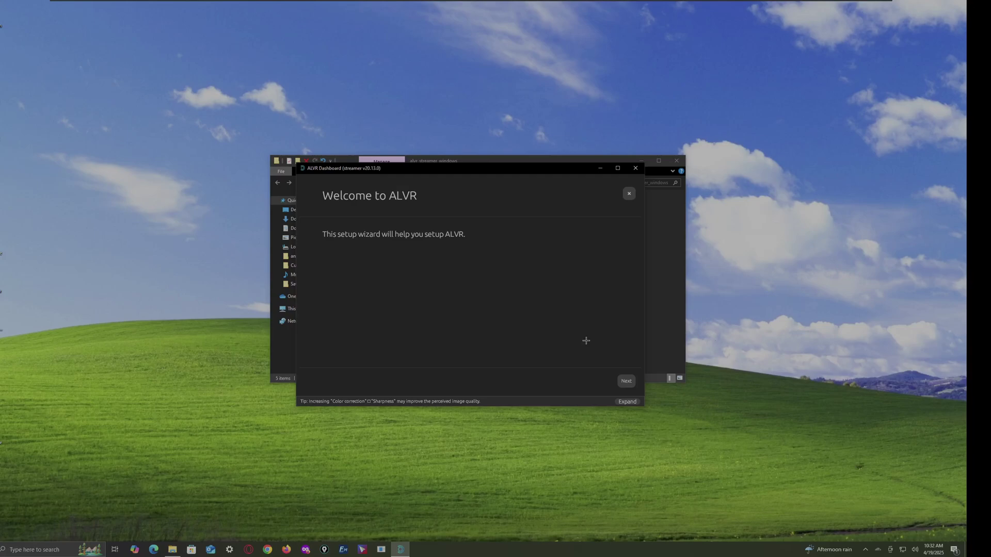
{"action": "left_click", "coordinate": [626, 381]}
{"action": "left_click", "coordinate": [627, 382]}
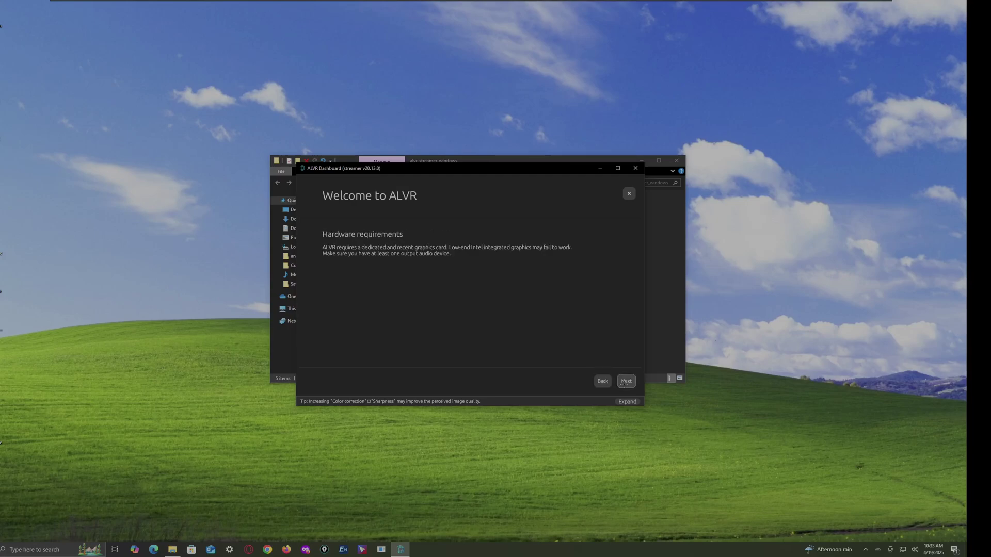
{"action": "left_click", "coordinate": [626, 381]}
{"action": "left_click_drag", "start_coordinate": [323, 248], "coordinate": [525, 249]}
{"action": "left_click", "coordinate": [626, 379]}
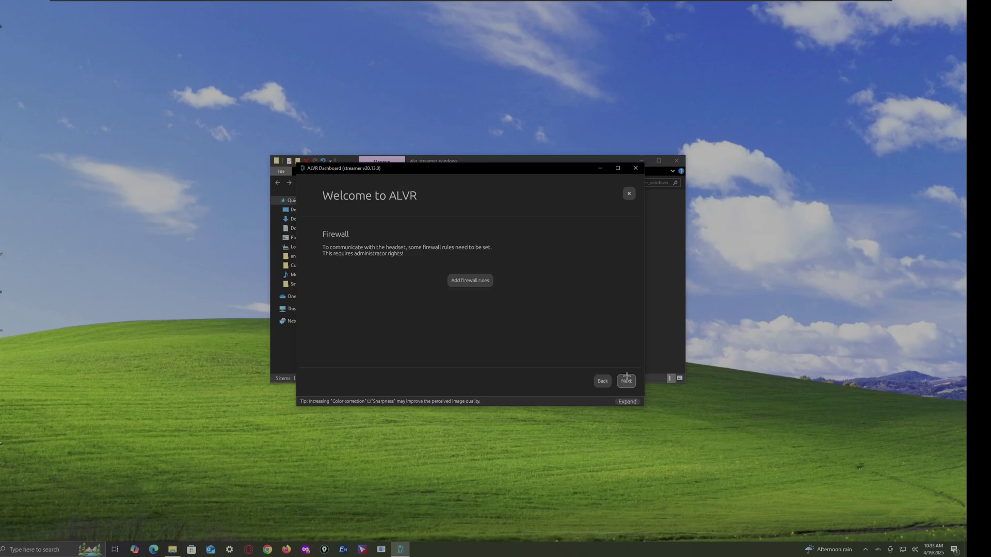
{"action": "left_click", "coordinate": [627, 382]}
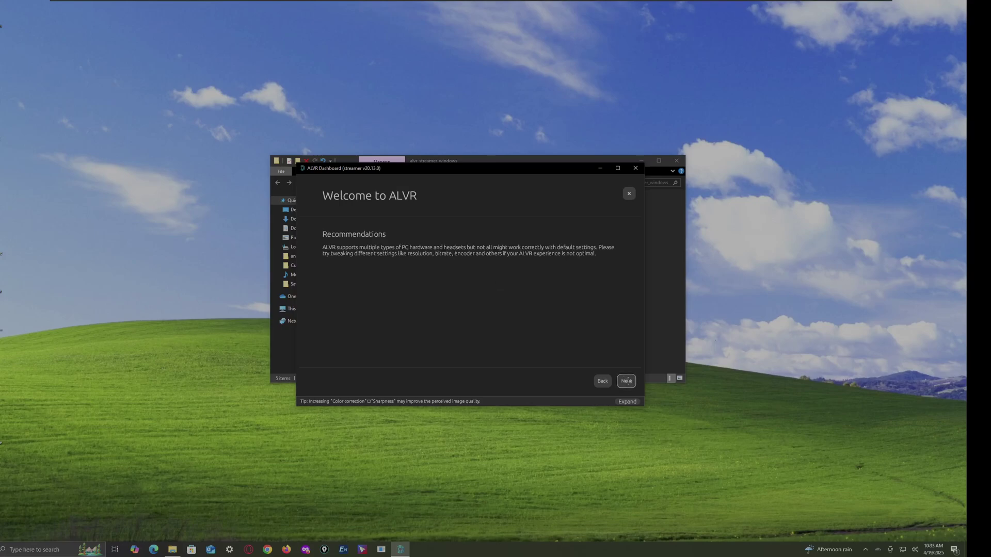
{"action": "left_click", "coordinate": [626, 381]}
{"action": "left_click", "coordinate": [630, 380]}
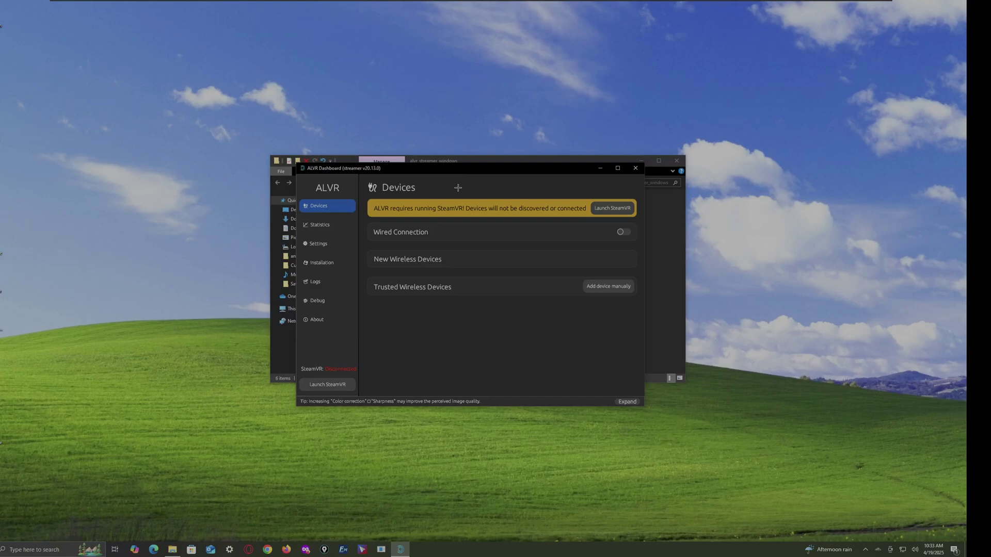
Step: Look through the dashboard's Settings, Statistics, Installation and Debug pages
{"action": "mouse_move", "coordinate": [460, 173]}
{"action": "left_mouse_down"}
{"action": "mouse_move", "coordinate": [439, 161]}
{"action": "mouse_move", "coordinate": [455, 173]}
{"action": "left_mouse_up"}
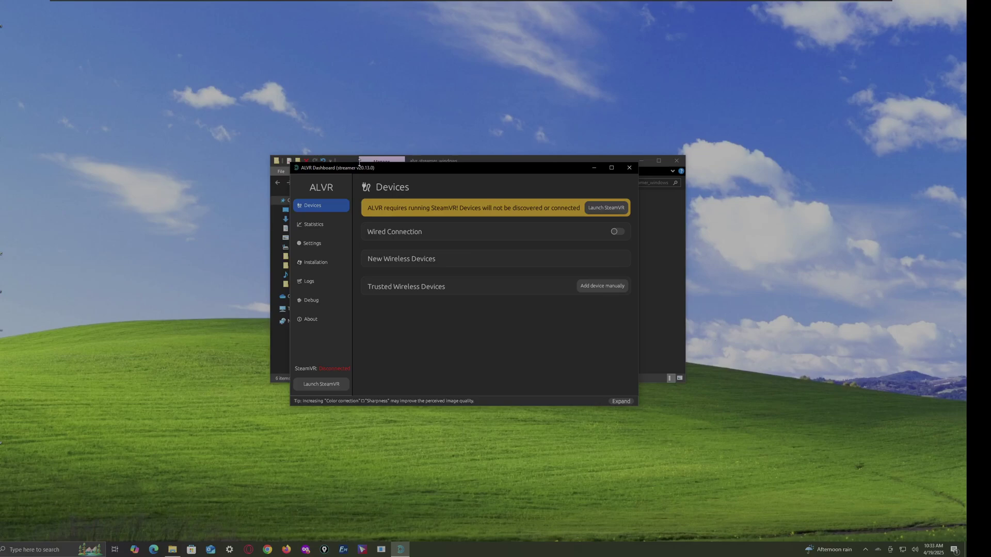
{"action": "left_click", "coordinate": [312, 243]}
{"action": "left_click", "coordinate": [314, 224]}
{"action": "left_click", "coordinate": [311, 243]}
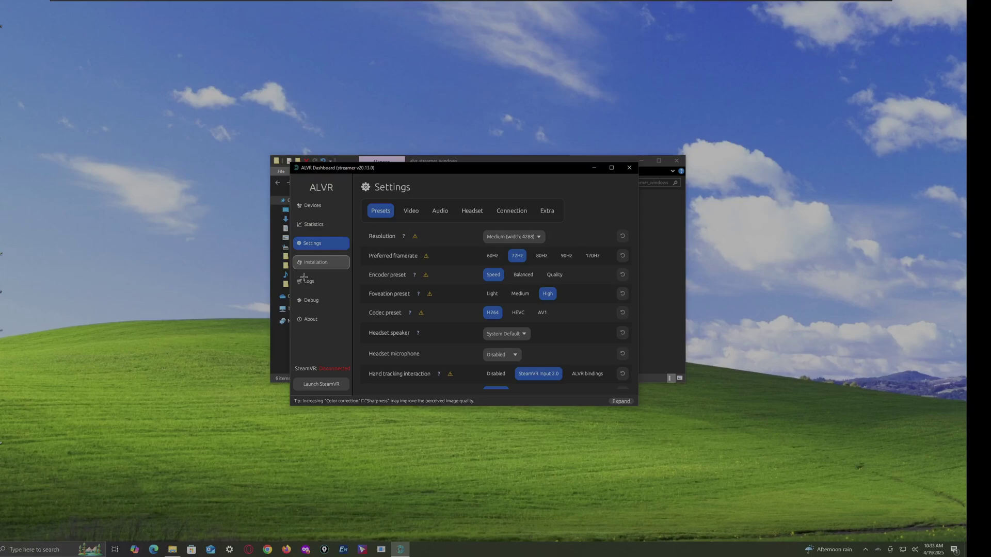
{"action": "left_click", "coordinate": [316, 263]}
{"action": "left_click", "coordinate": [311, 300]}
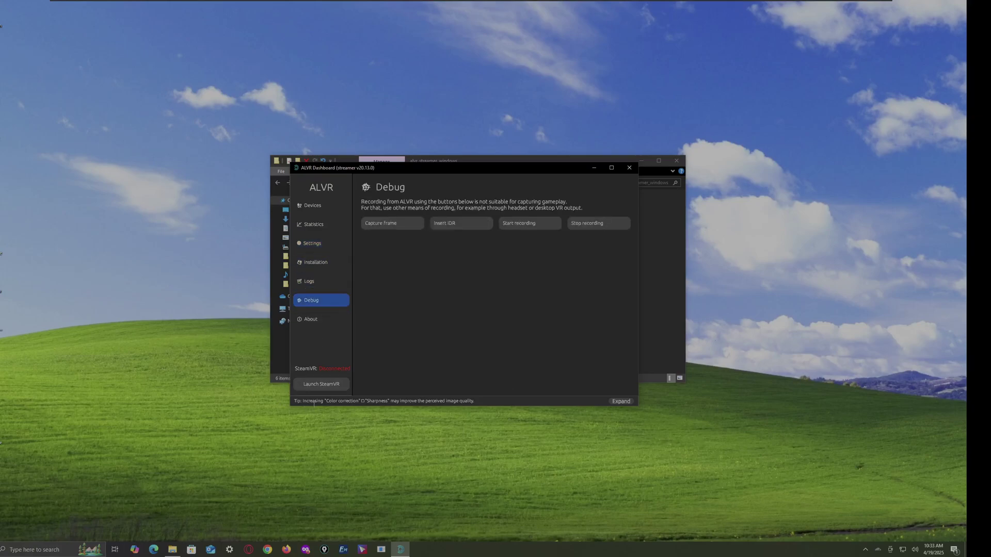
Step: Review the Presets page of the dashboard settings, glance at Video and Audio, and view the headset microphone options
{"action": "left_click", "coordinate": [312, 243]}
{"action": "mouse_move", "coordinate": [422, 313]}
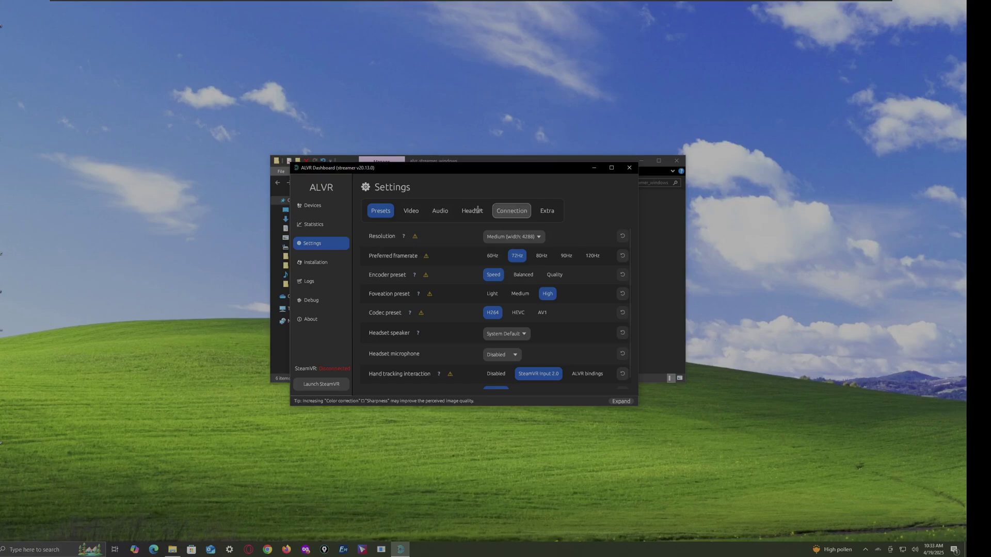
{"action": "left_click", "coordinate": [411, 210]}
{"action": "left_click", "coordinate": [440, 210]}
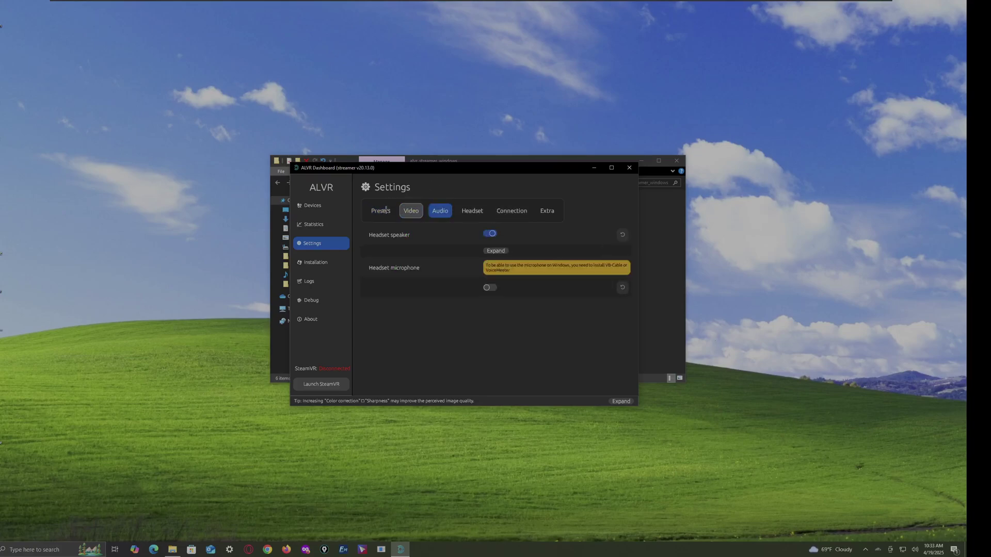
{"action": "left_click", "coordinate": [381, 210]}
{"action": "scroll", "coordinate": [474, 262], "scroll_direction": "down", "scroll_amount": 1}
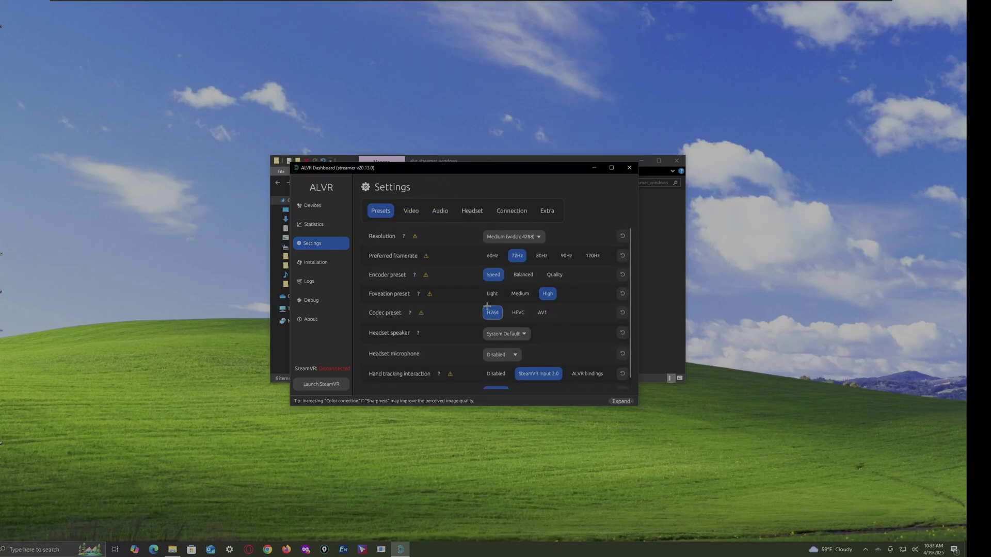
{"action": "left_click", "coordinate": [501, 343]}
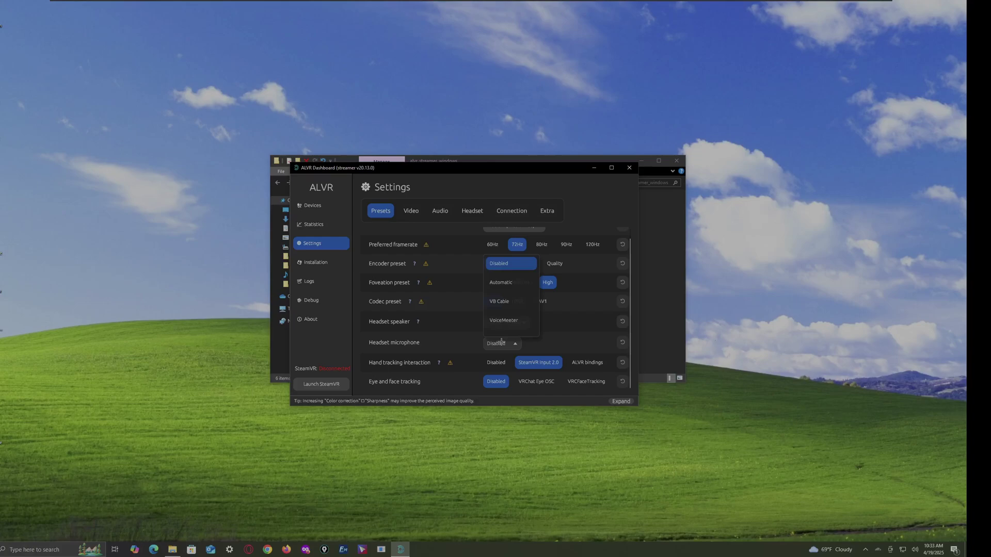
{"action": "left_click", "coordinate": [516, 343]}
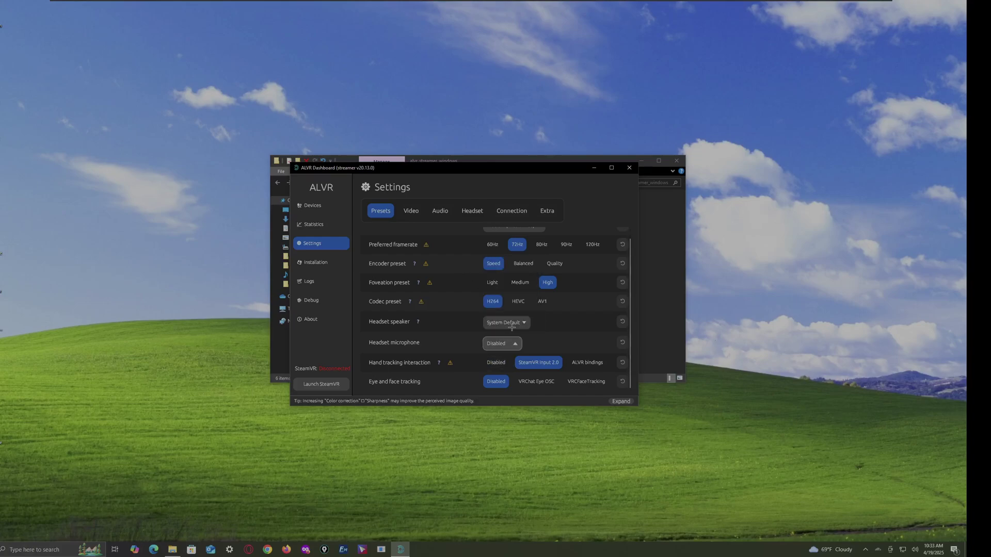
Step: Examine the Video settings down to the foveated encoding options, and look at the Audio settings
{"action": "left_click", "coordinate": [411, 210]}
{"action": "scroll", "coordinate": [439, 345], "scroll_direction": "down", "scroll_amount": 9}
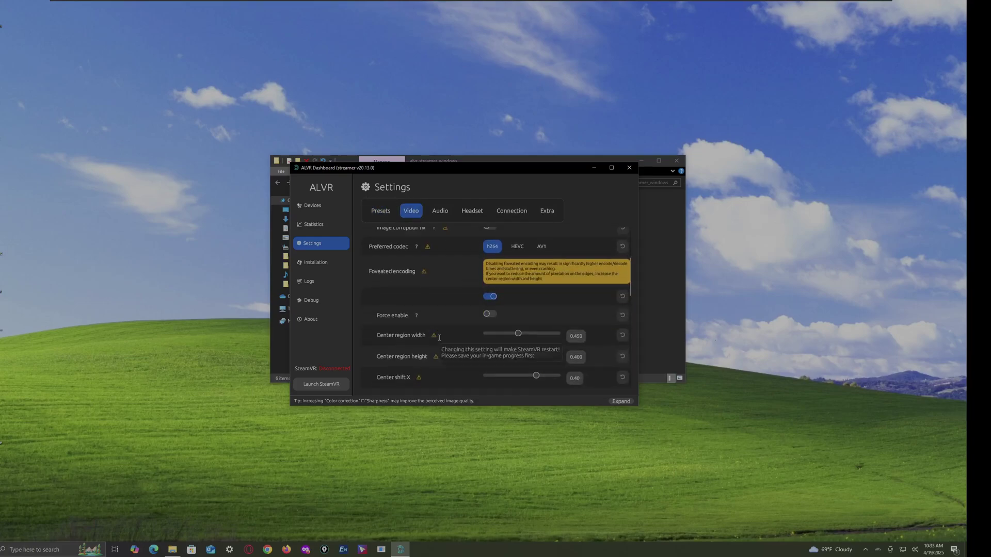
{"action": "scroll", "coordinate": [439, 344], "scroll_direction": "up", "scroll_amount": 9}
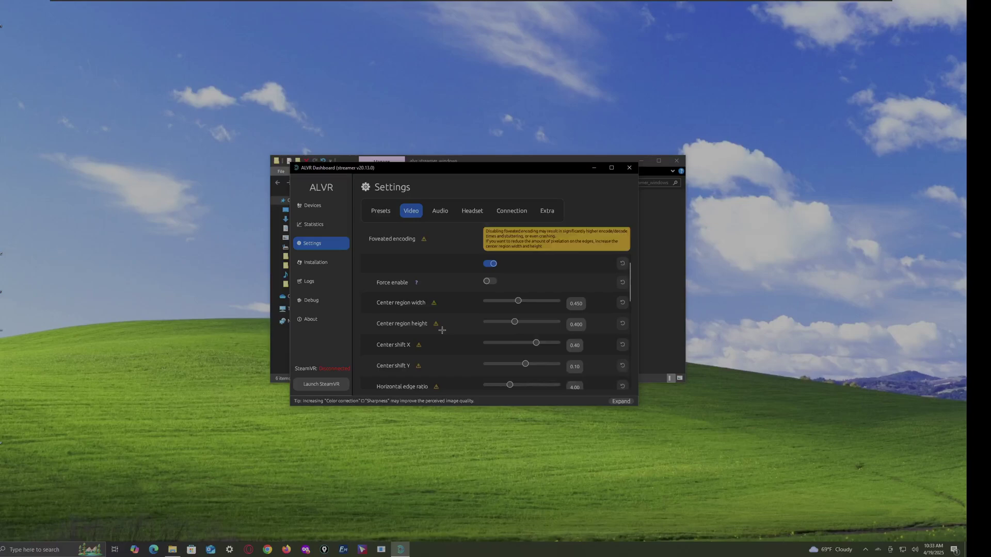
{"action": "left_click", "coordinate": [442, 213]}
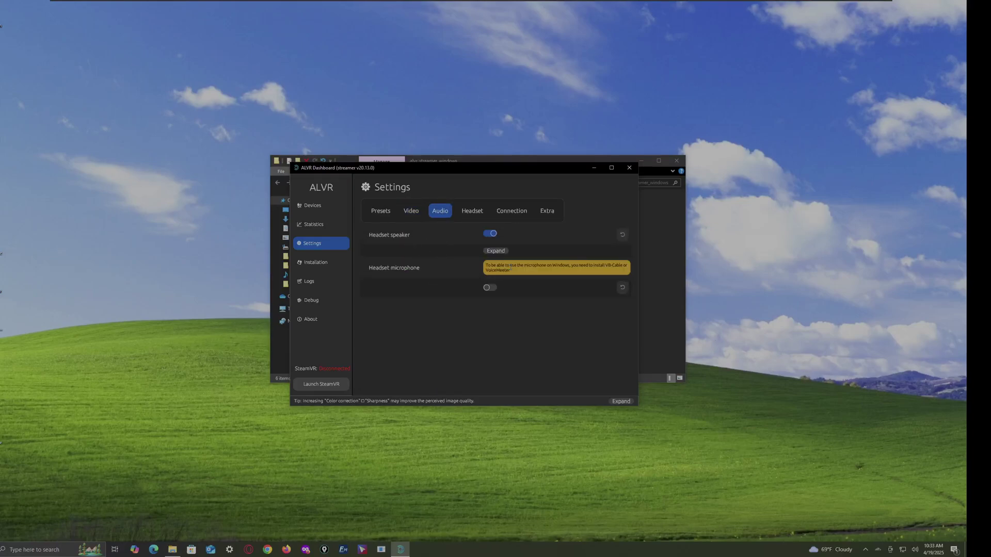
Step: Set the controllers' prediction to 1.000 frames in the Headset settings
{"action": "left_click", "coordinate": [472, 211]}
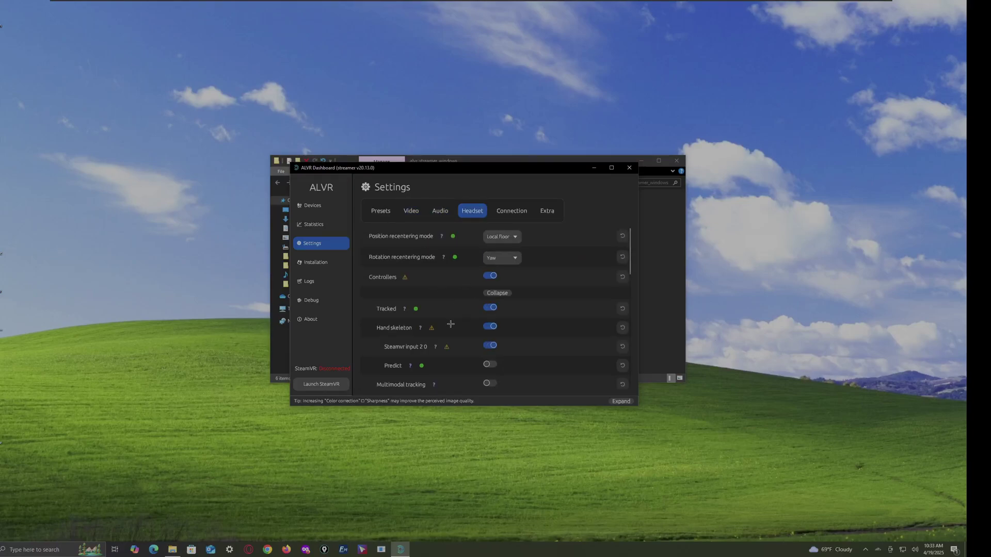
{"action": "scroll", "coordinate": [451, 324], "scroll_direction": "down", "scroll_amount": 5}
{"action": "scroll", "coordinate": [451, 310], "scroll_direction": "up", "scroll_amount": 4}
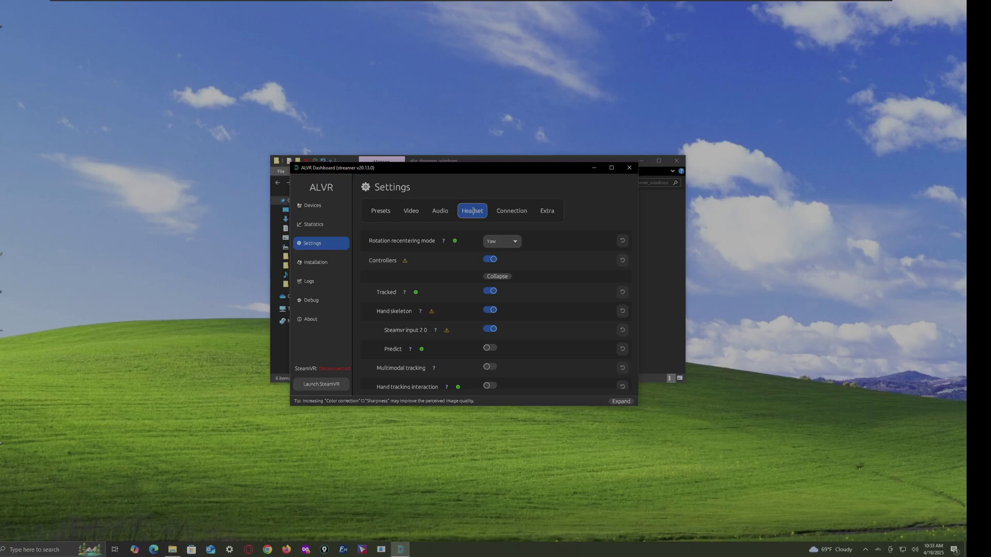
{"action": "scroll", "coordinate": [413, 352], "scroll_direction": "down", "scroll_amount": 4}
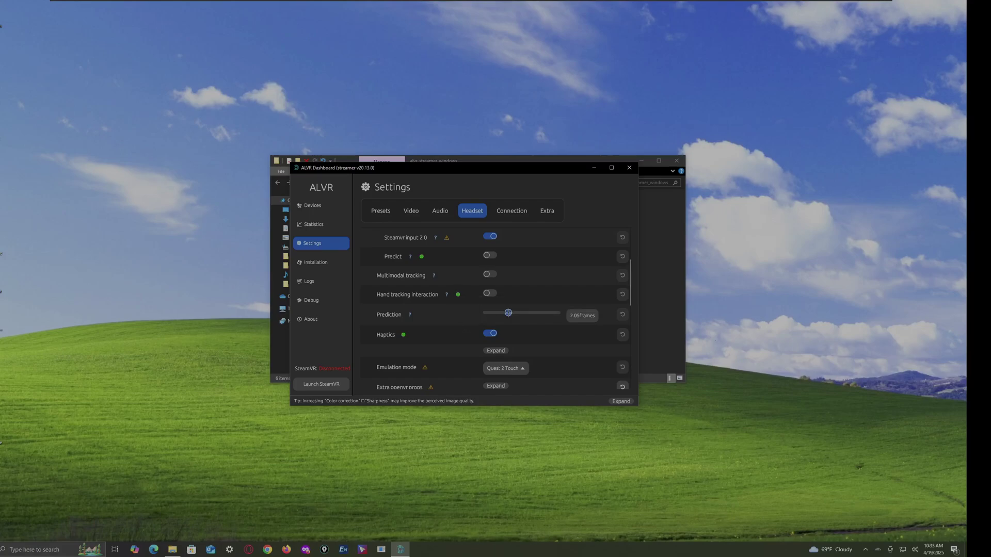
{"action": "left_click_drag", "start_coordinate": [509, 313], "coordinate": [483, 313]}
{"action": "left_click_drag", "start_coordinate": [486, 312], "coordinate": [558, 314]}
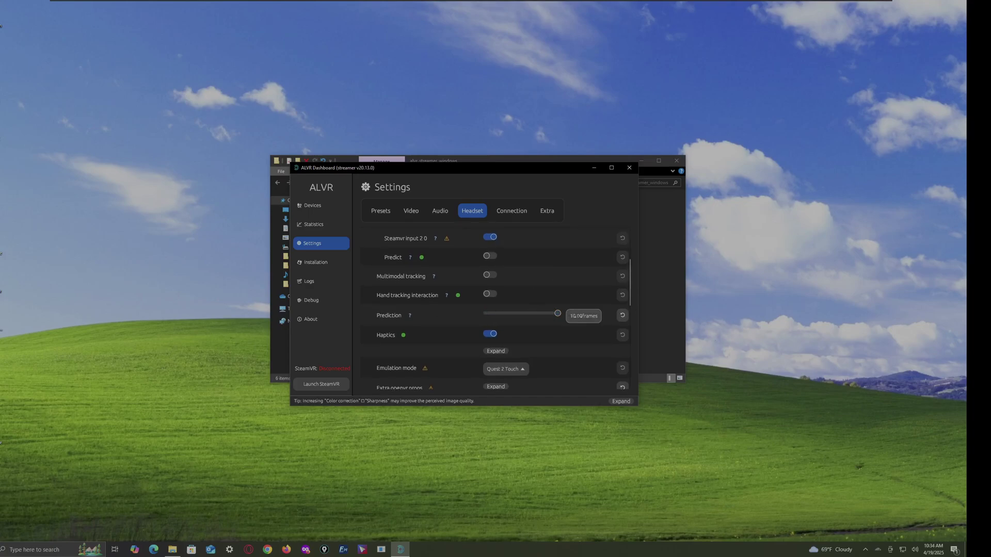
{"action": "left_click_drag", "start_coordinate": [555, 313], "coordinate": [436, 318]}
Step: Set the controllers' emulation mode to Quest 3 Touch Plus
{"action": "scroll", "coordinate": [503, 304], "scroll_direction": "down", "scroll_amount": 3}
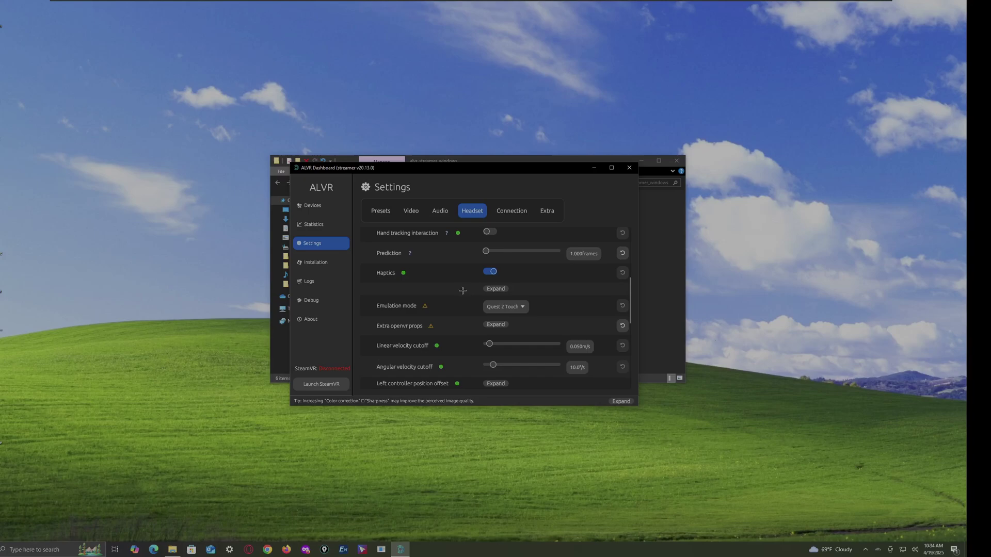
{"action": "scroll", "coordinate": [453, 320], "scroll_direction": "down", "scroll_amount": 1}
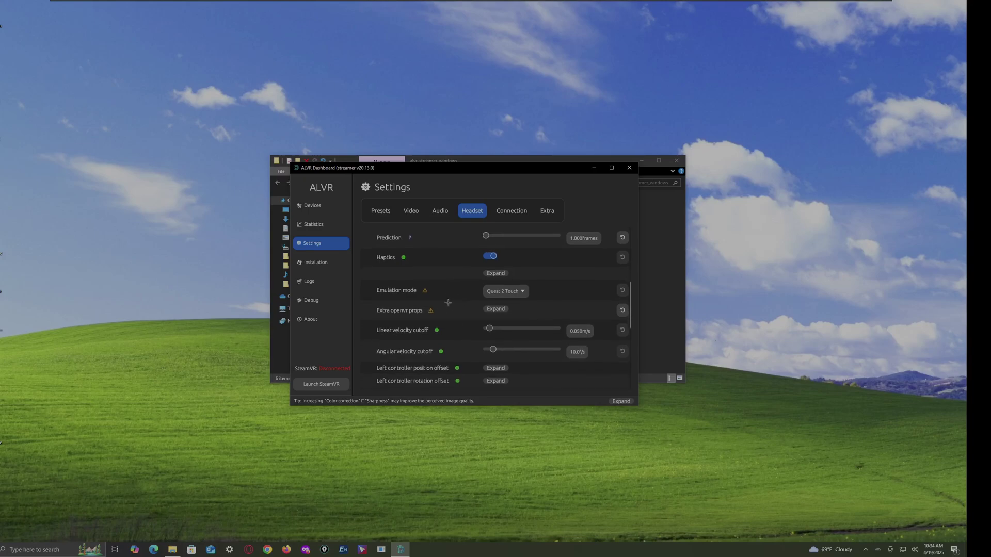
{"action": "left_click", "coordinate": [498, 291]}
{"action": "left_click", "coordinate": [496, 292]}
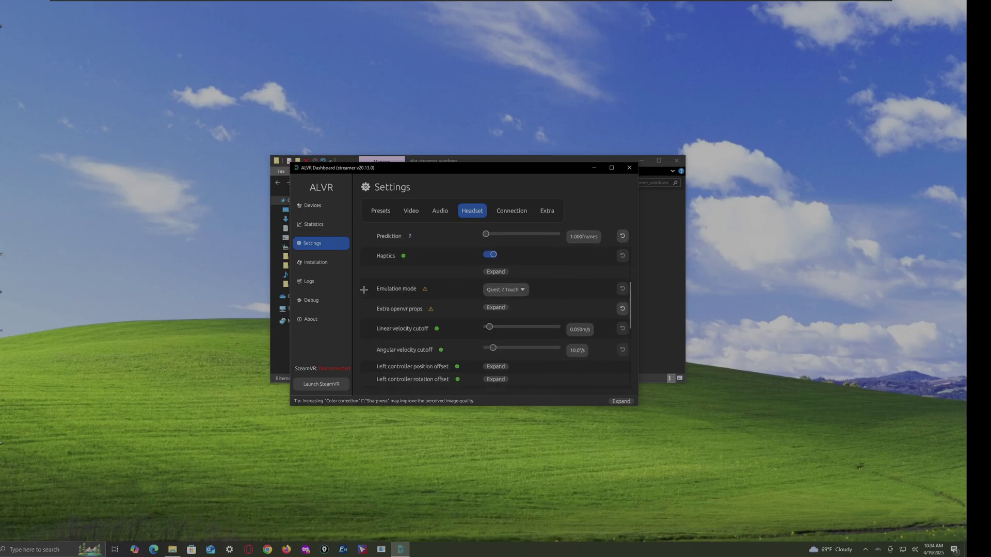
{"action": "left_click", "coordinate": [489, 288]}
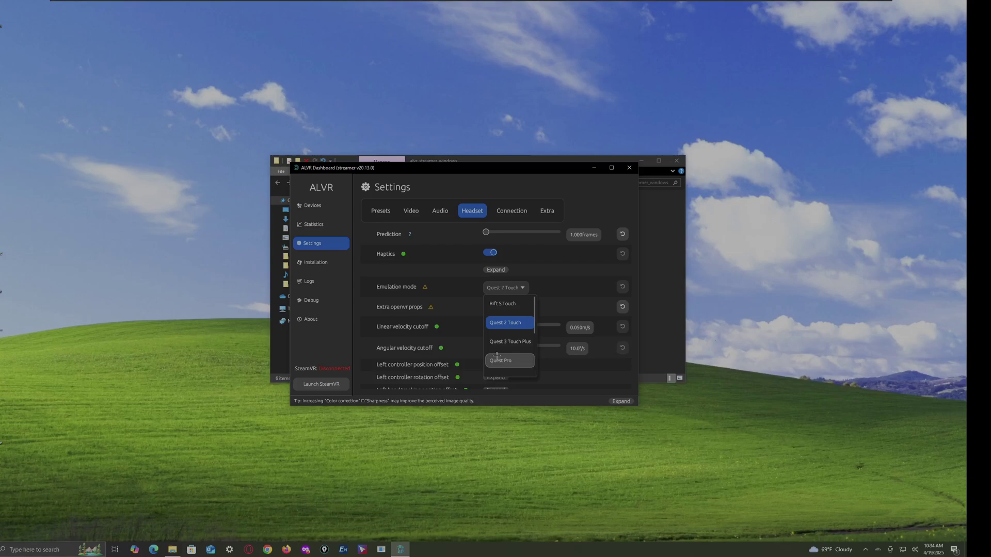
{"action": "left_click", "coordinate": [504, 342]}
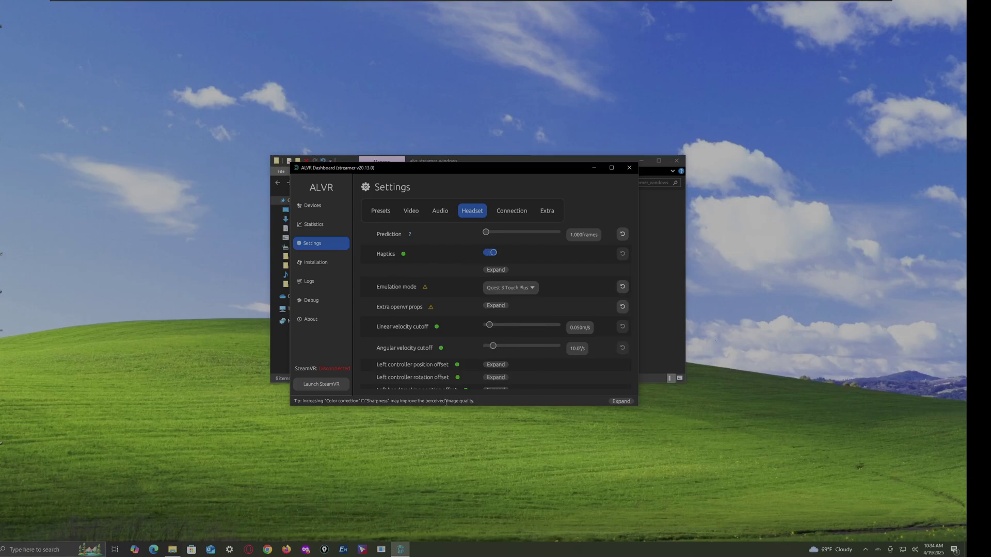
Step: Review all the controller emulation modes on offer, from Rift S Touch to Custom, and close the list
{"action": "scroll", "coordinate": [481, 357], "scroll_direction": "down", "scroll_amount": 2}
{"action": "scroll", "coordinate": [536, 370], "scroll_direction": "down", "scroll_amount": 1}
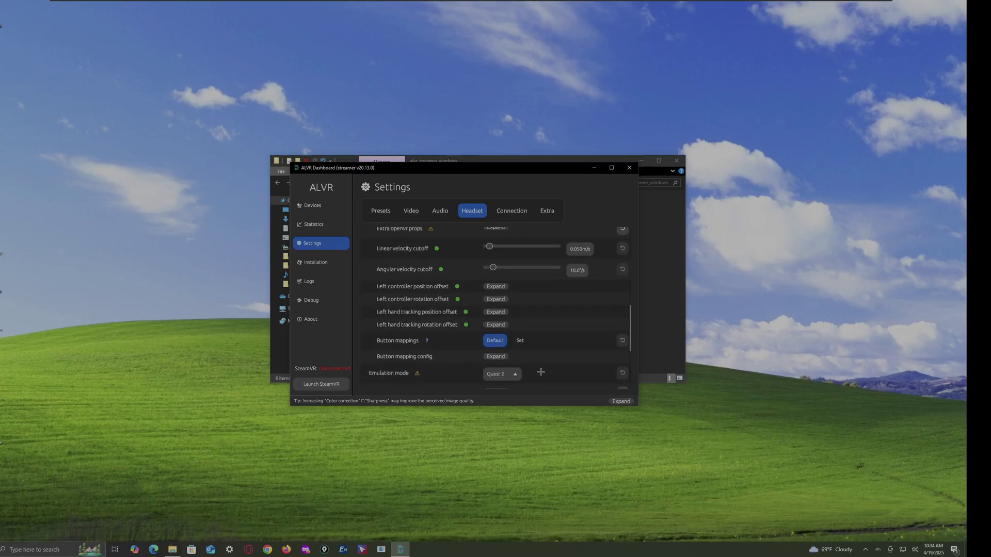
{"action": "scroll", "coordinate": [521, 370], "scroll_direction": "up", "scroll_amount": 2}
{"action": "left_click", "coordinate": [510, 255]}
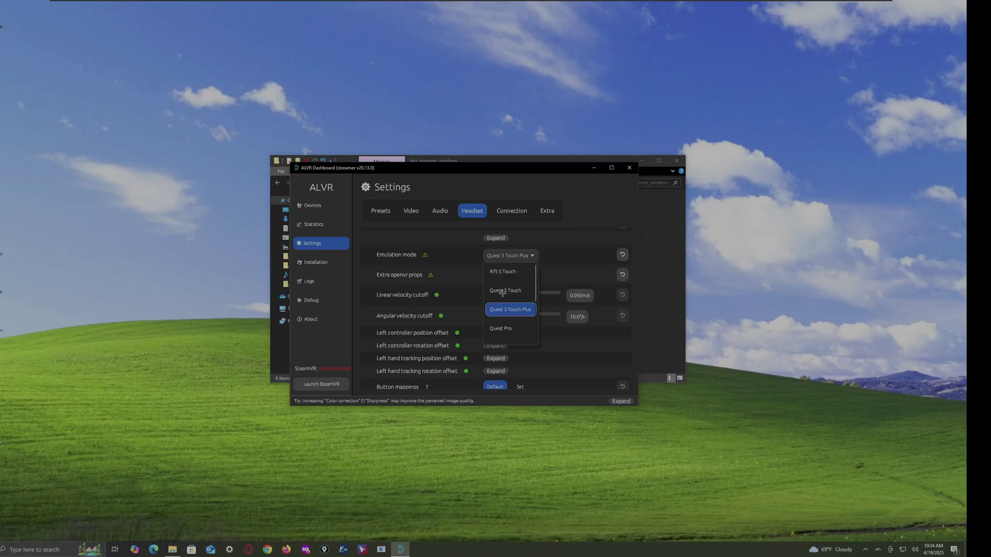
{"action": "scroll", "coordinate": [503, 300], "scroll_direction": "down", "scroll_amount": 5}
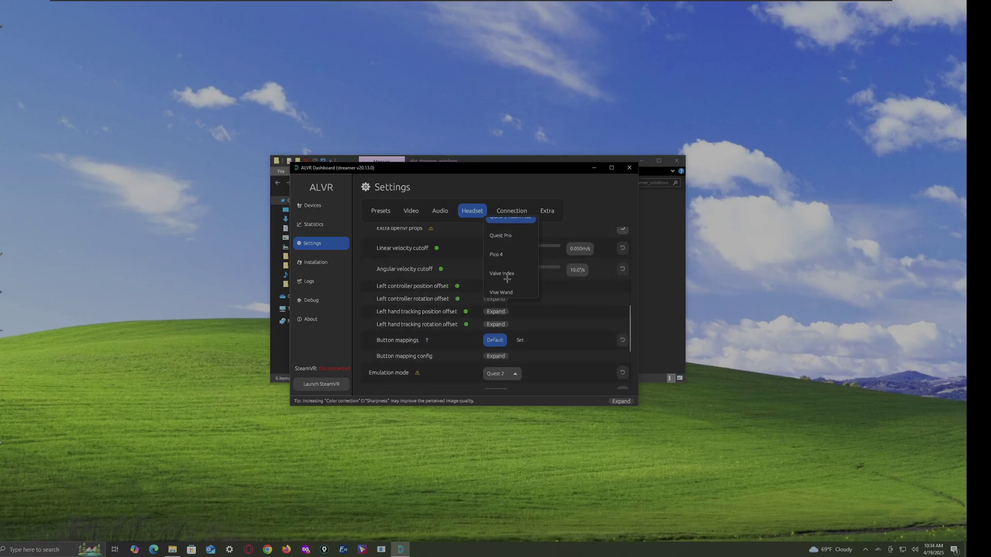
{"action": "scroll", "coordinate": [497, 255], "scroll_direction": "up", "scroll_amount": 2}
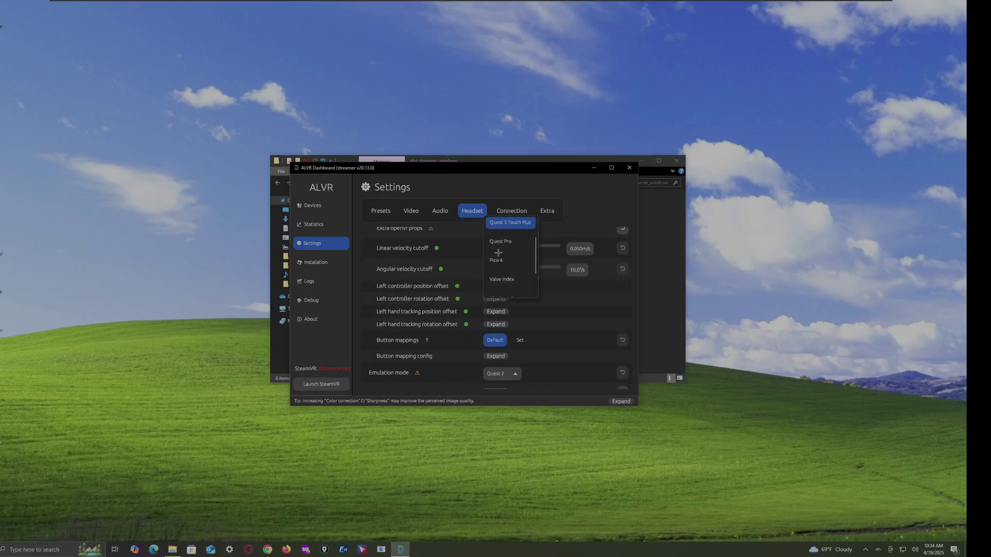
{"action": "scroll", "coordinate": [508, 260], "scroll_direction": "down", "scroll_amount": 2}
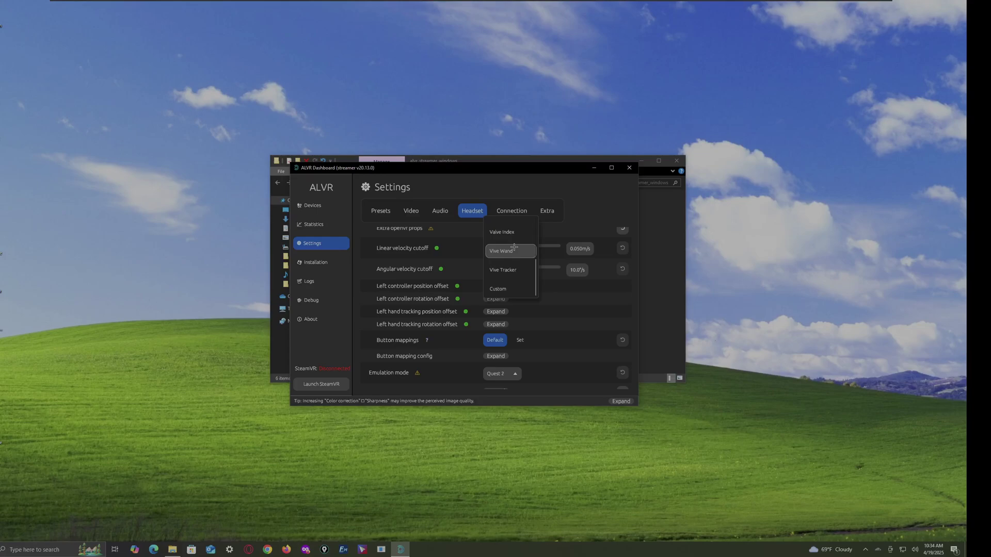
{"action": "scroll", "coordinate": [520, 258], "scroll_direction": "up", "scroll_amount": 4}
{"action": "left_click", "coordinate": [511, 260]}
{"action": "scroll", "coordinate": [532, 326], "scroll_direction": "up", "scroll_amount": 3}
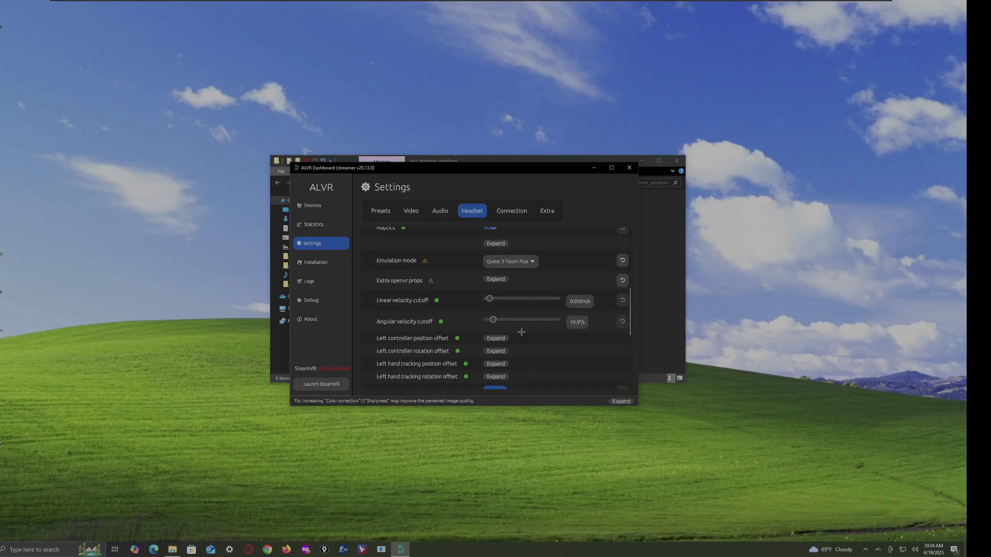
Step: Examine the left controller and hand tracking offset settings, viewing the left controller position offset values and collapsing them again
{"action": "scroll", "coordinate": [528, 367], "scroll_direction": "down", "scroll_amount": 4}
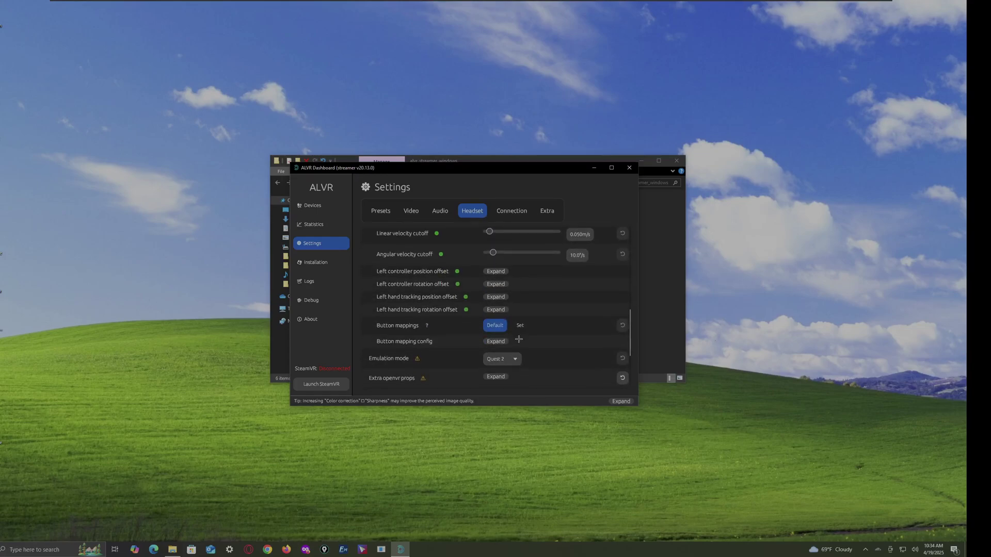
{"action": "left_click_drag", "start_coordinate": [397, 269], "coordinate": [455, 314]}
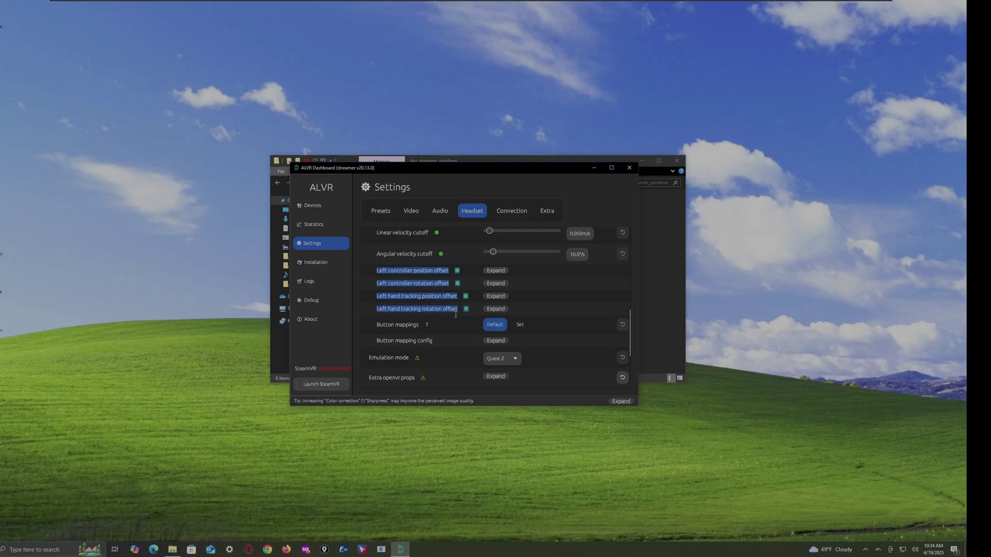
{"action": "left_click_drag", "start_coordinate": [569, 309], "coordinate": [444, 283]}
{"action": "left_click", "coordinate": [418, 278]}
{"action": "scroll", "coordinate": [418, 276], "scroll_direction": "down", "scroll_amount": 1}
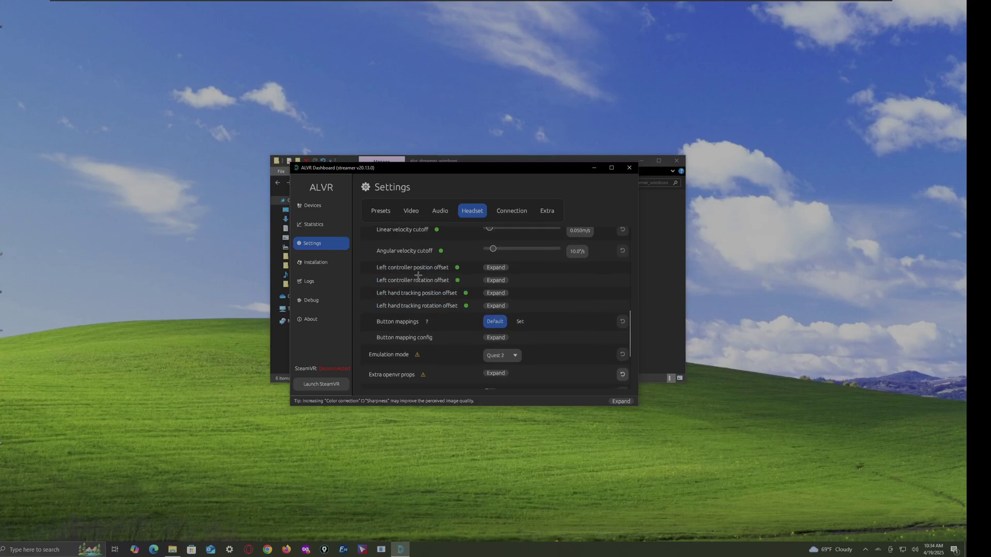
{"action": "left_click", "coordinate": [495, 267]}
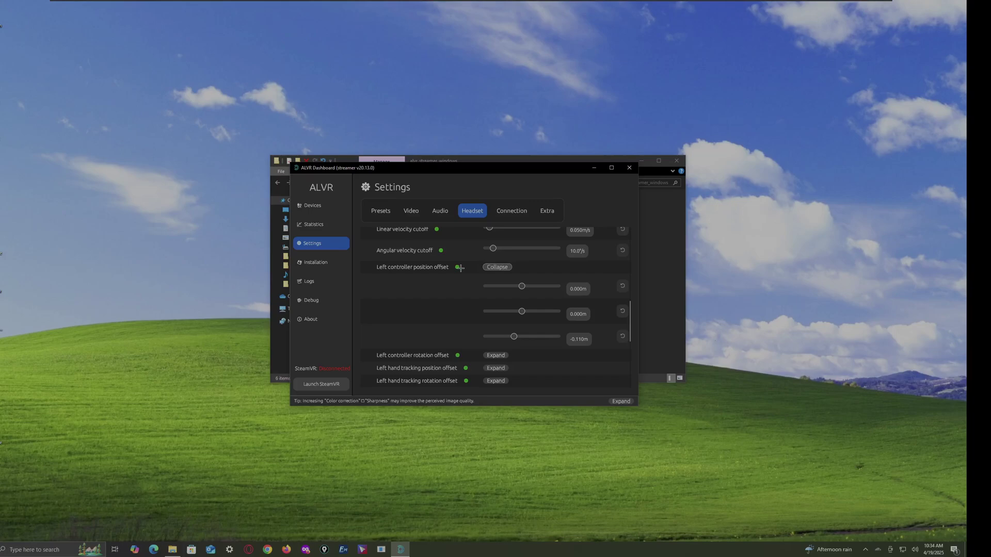
{"action": "scroll", "coordinate": [439, 273], "scroll_direction": "up", "scroll_amount": 1}
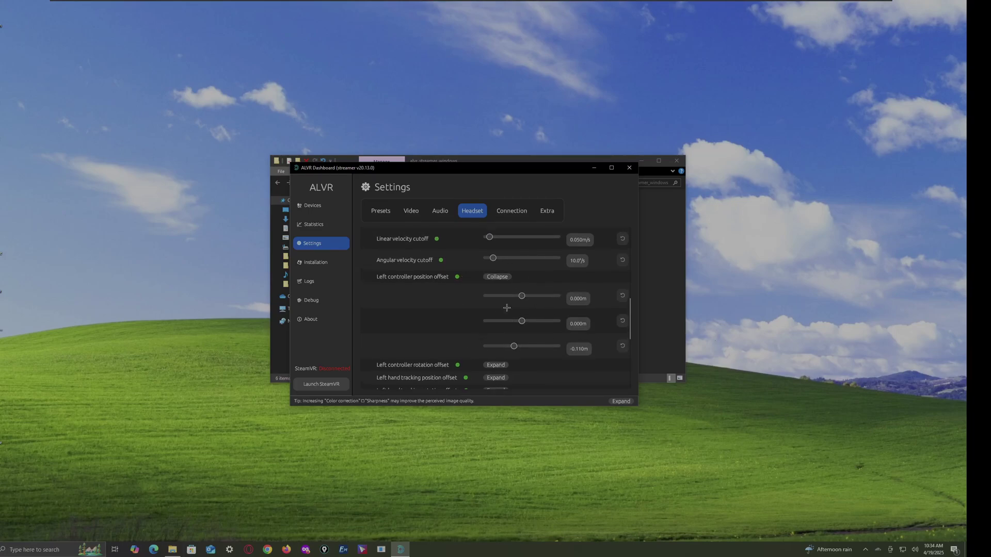
{"action": "scroll", "coordinate": [447, 357], "scroll_direction": "down", "scroll_amount": 3}
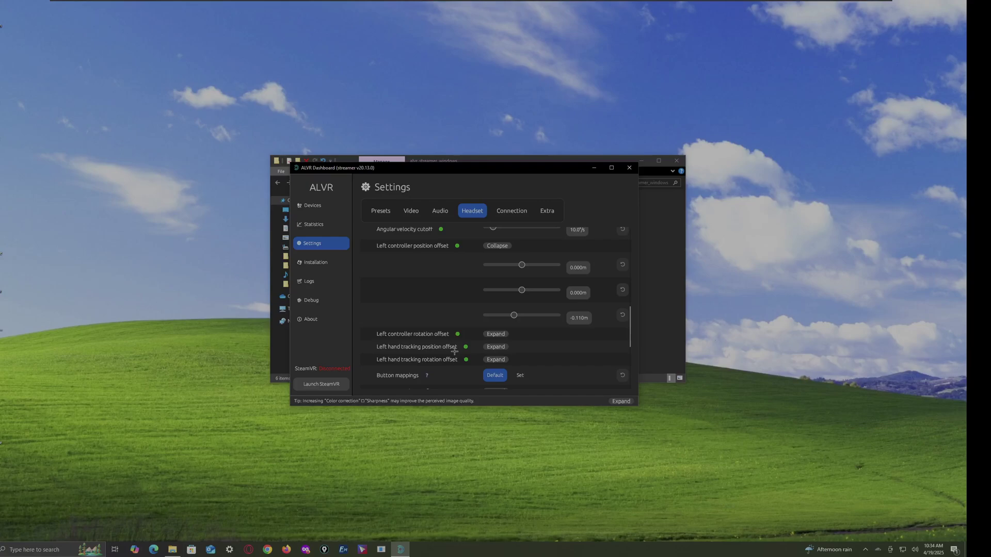
{"action": "scroll", "coordinate": [464, 351], "scroll_direction": "up", "scroll_amount": 3}
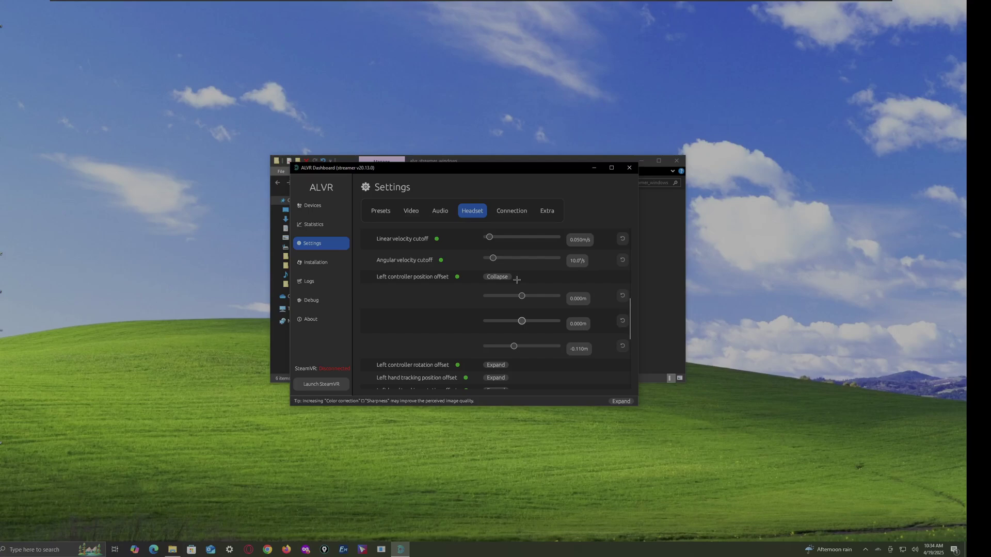
{"action": "left_click", "coordinate": [497, 277]}
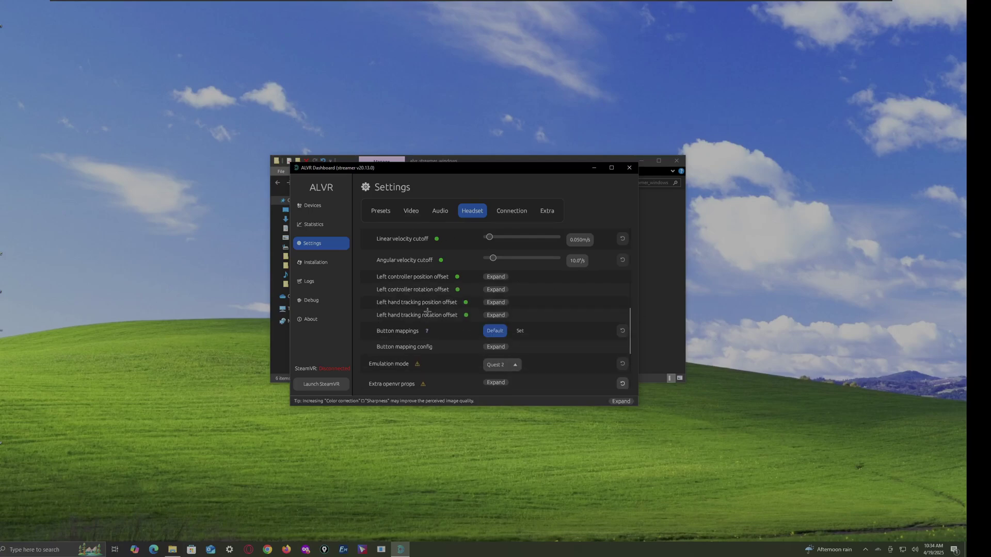
Step: Try switching face tracking and body tracking on, and turn each one back off
{"action": "scroll", "coordinate": [443, 291], "scroll_direction": "down", "scroll_amount": 6}
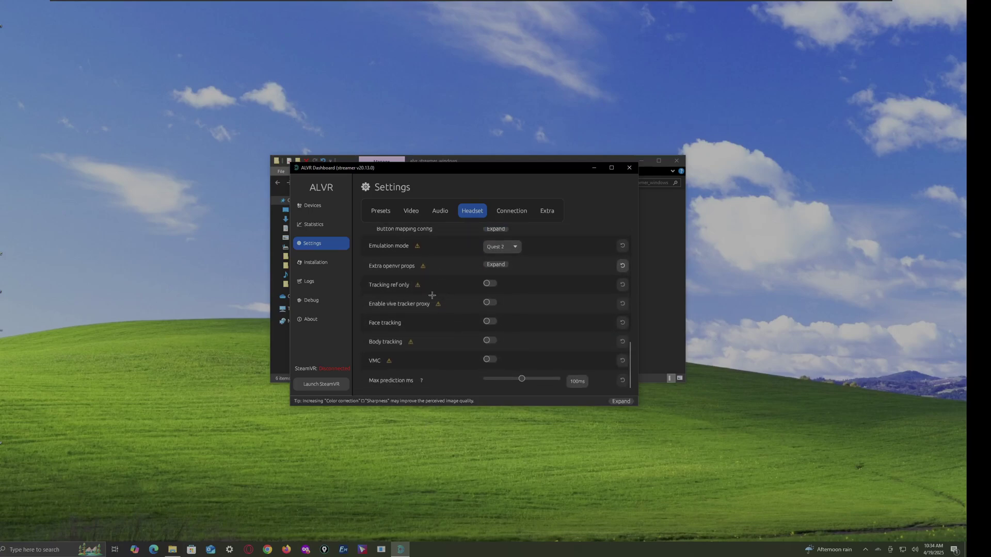
{"action": "left_click", "coordinate": [489, 321]}
{"action": "left_click", "coordinate": [489, 321]}
{"action": "left_click", "coordinate": [490, 341]}
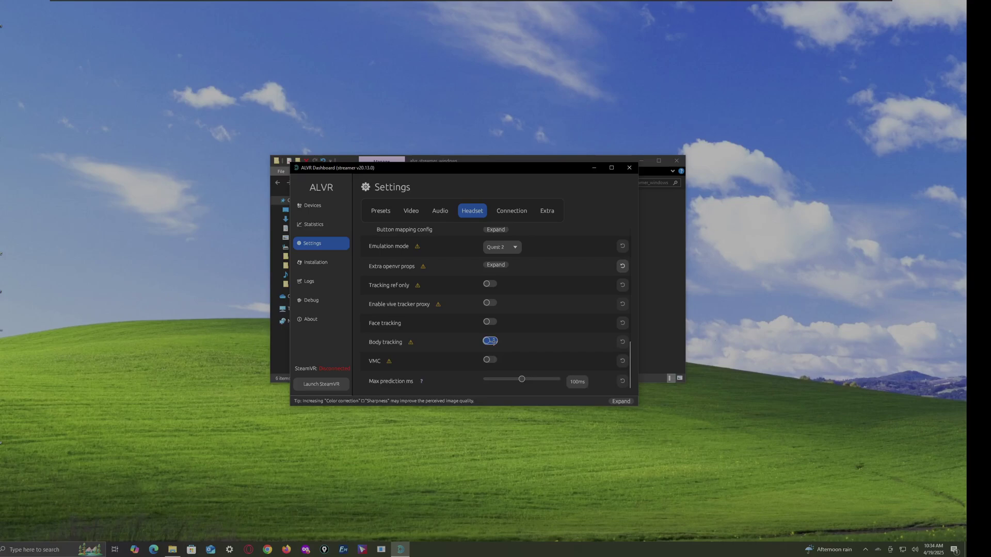
{"action": "left_click", "coordinate": [489, 341]}
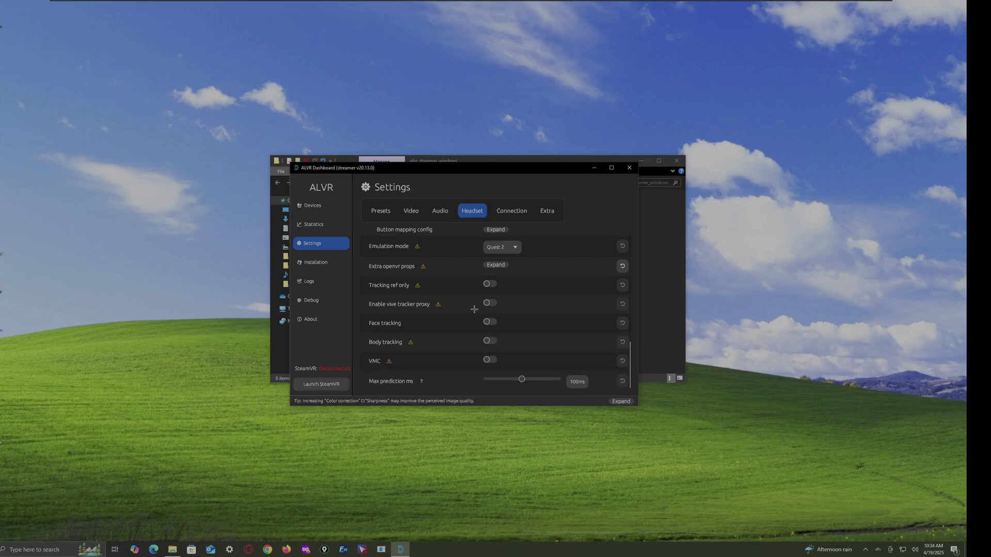
Step: View the headset's Extra openvr props and collapse them again
{"action": "left_click", "coordinate": [504, 264]}
{"action": "left_click", "coordinate": [505, 264]}
{"action": "scroll", "coordinate": [512, 379], "scroll_direction": "up", "scroll_amount": 1}
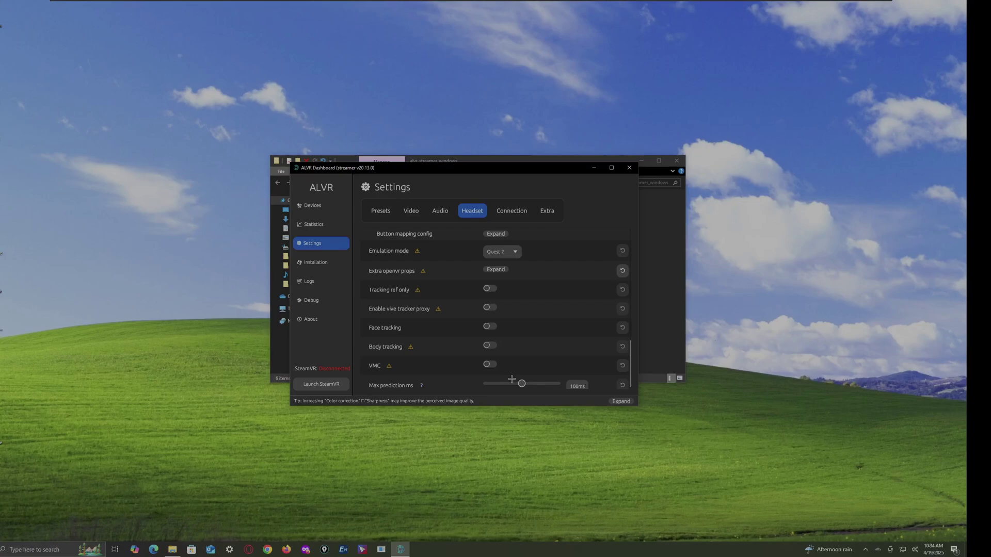
Step: Examine the Connection settings, from the stream protocol and client discovery down to the packet size and port options
{"action": "scroll", "coordinate": [534, 310], "scroll_direction": "up", "scroll_amount": 10}
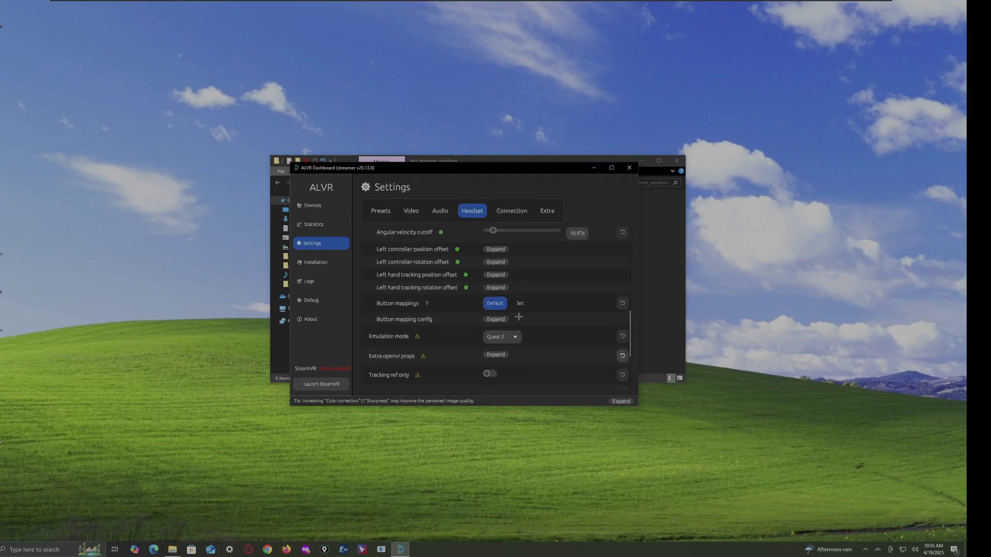
{"action": "left_click", "coordinate": [494, 208]}
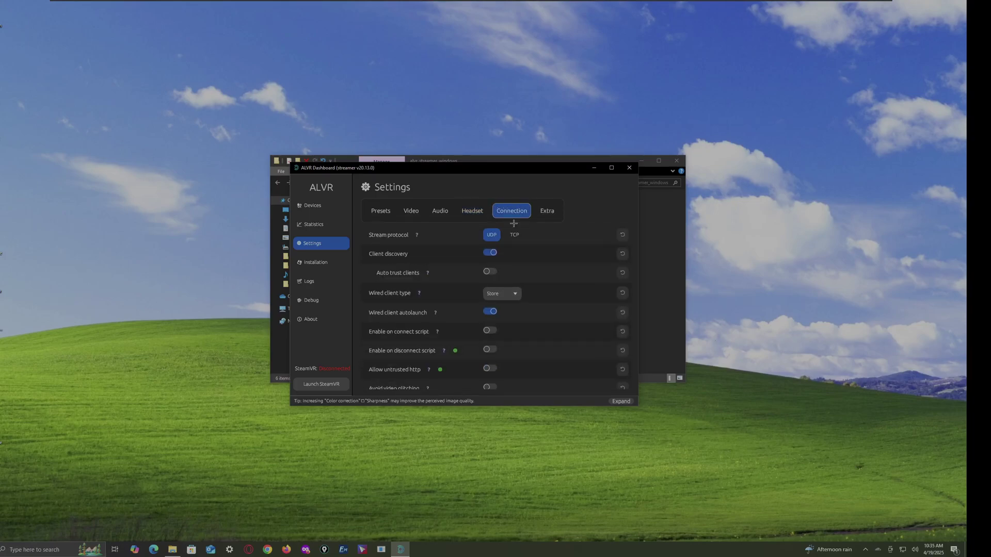
{"action": "scroll", "coordinate": [474, 289], "scroll_direction": "down", "scroll_amount": 5}
{"action": "scroll", "coordinate": [494, 296], "scroll_direction": "up", "scroll_amount": 2}
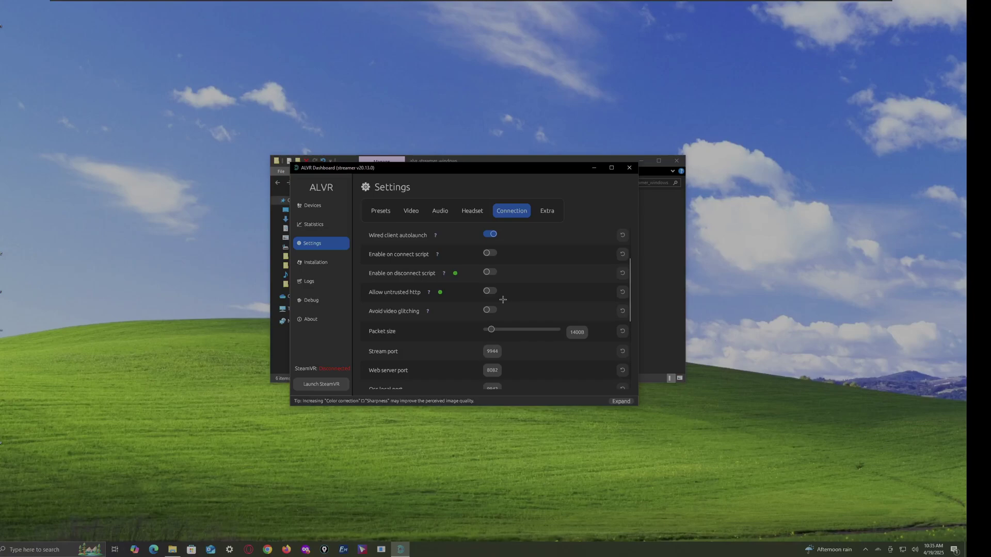
{"action": "scroll", "coordinate": [503, 295], "scroll_direction": "up", "scroll_amount": 3}
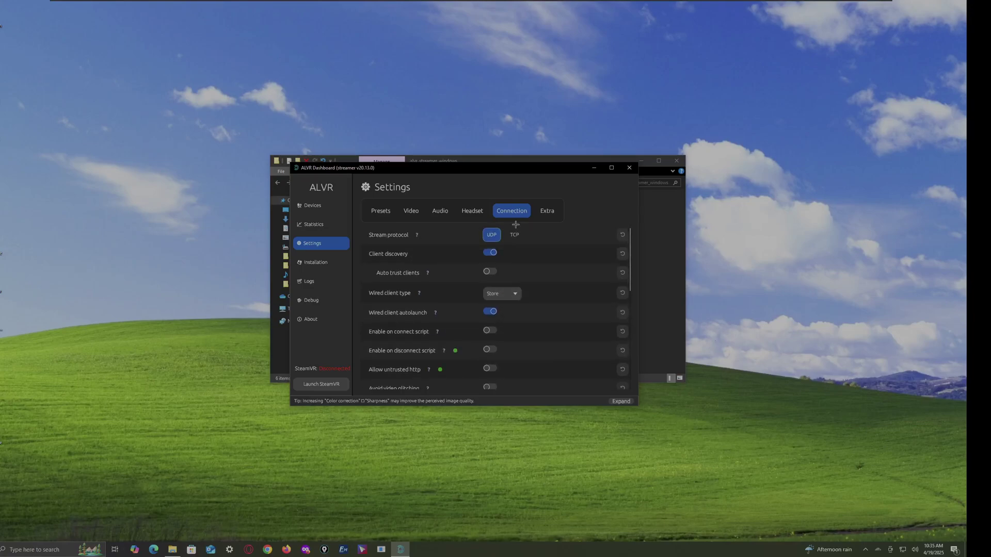
Step: Examine the Extra settings, including the capture and logging options, and return to the Presets settings
{"action": "left_click", "coordinate": [540, 212]}
{"action": "scroll", "coordinate": [456, 327], "scroll_direction": "down", "scroll_amount": 5}
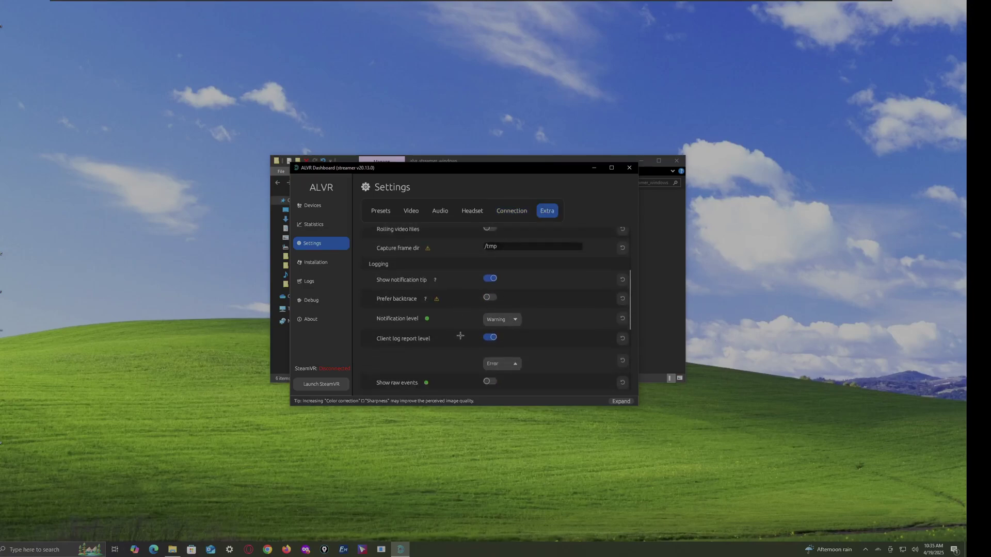
{"action": "scroll", "coordinate": [407, 237], "scroll_direction": "up", "scroll_amount": 5}
{"action": "left_click", "coordinate": [380, 210]}
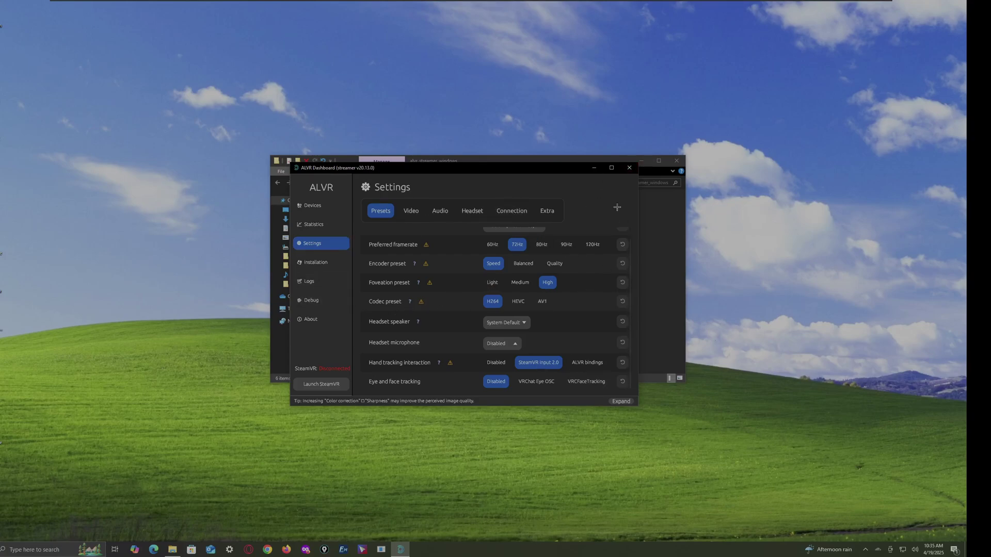
Step: Close the dashboard, relaunch it from ALVR Dashboard.exe in the alvr_streamer_windows folder, and clear the windows off the desktop
{"action": "left_click", "coordinate": [629, 168]}
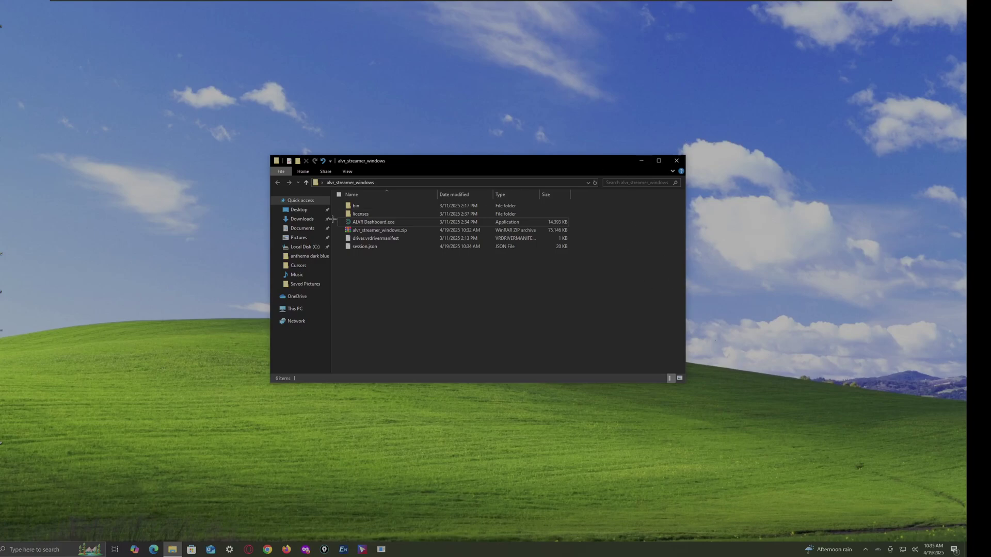
{"action": "double_click", "coordinate": [356, 223]}
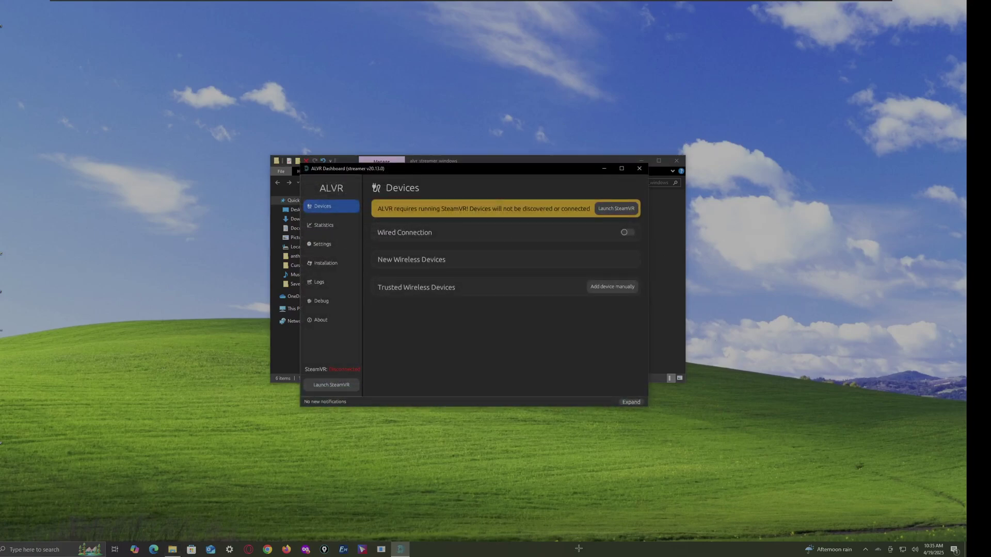
{"action": "left_click", "coordinate": [401, 548]}
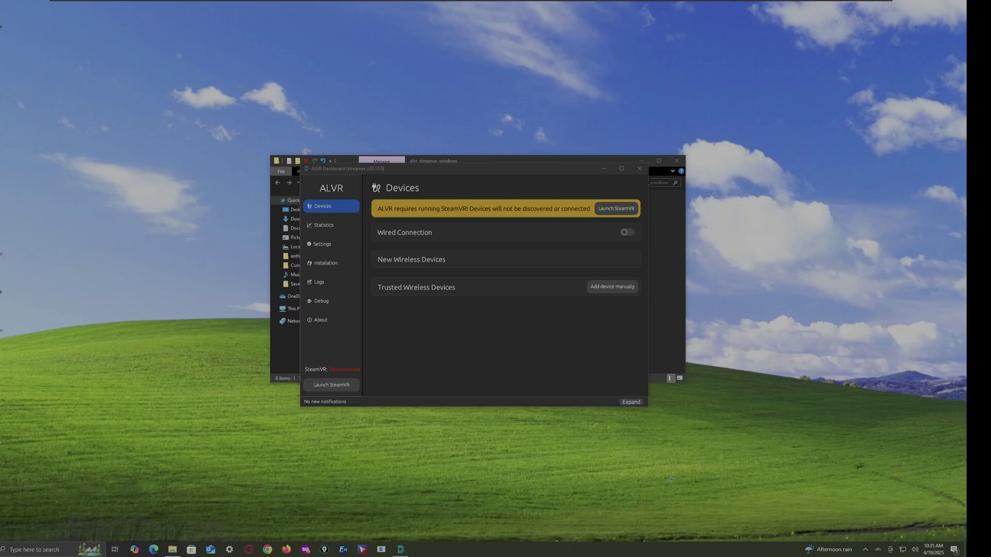
{"action": "left_click", "coordinate": [639, 168]}
{"action": "left_click", "coordinate": [645, 161]}
{"action": "double_click", "coordinate": [451, 239]}
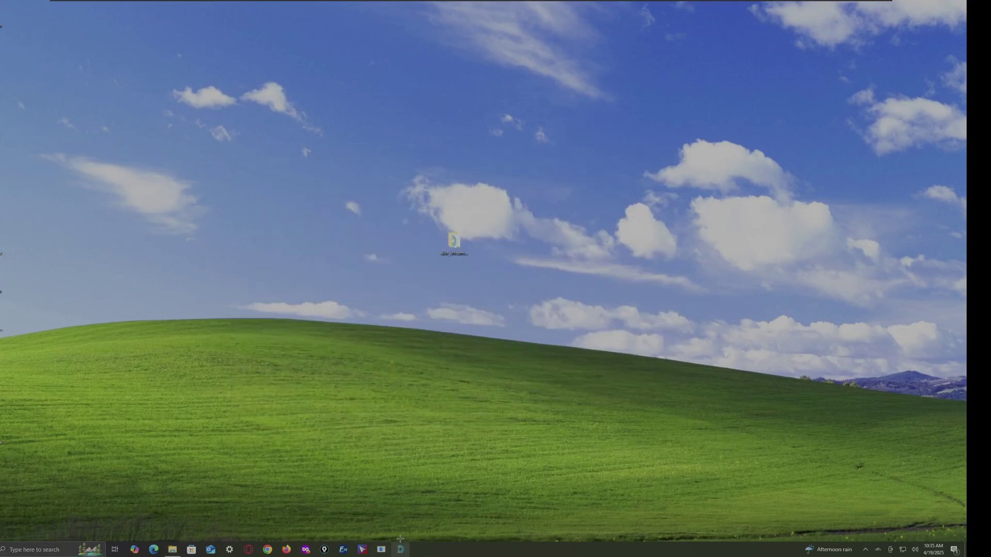
Step: View the dashboard's Settings, Statistics and Devices pages, and close the dashboard
{"action": "left_click", "coordinate": [331, 243]}
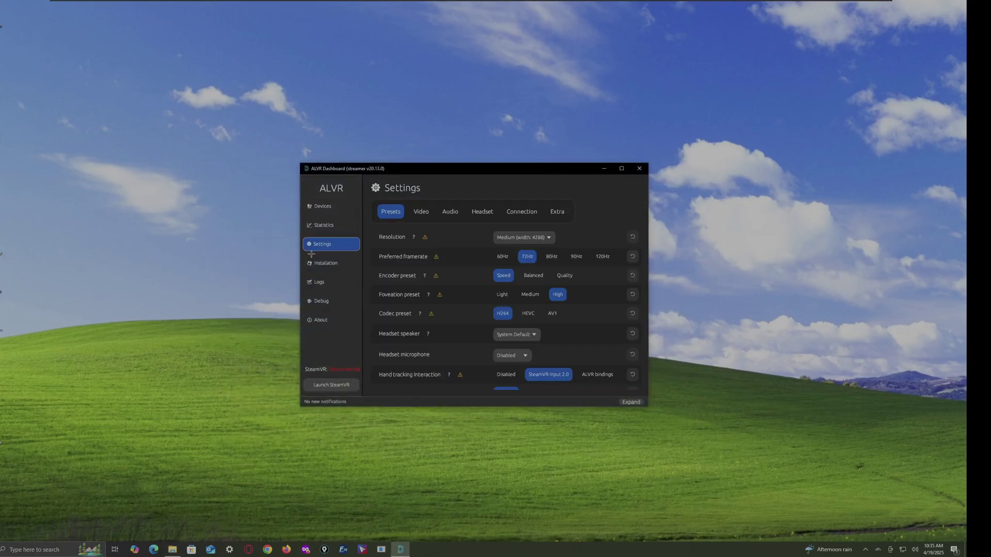
{"action": "left_click", "coordinate": [324, 225]}
{"action": "left_click", "coordinate": [322, 206]}
{"action": "left_click", "coordinate": [639, 169]}
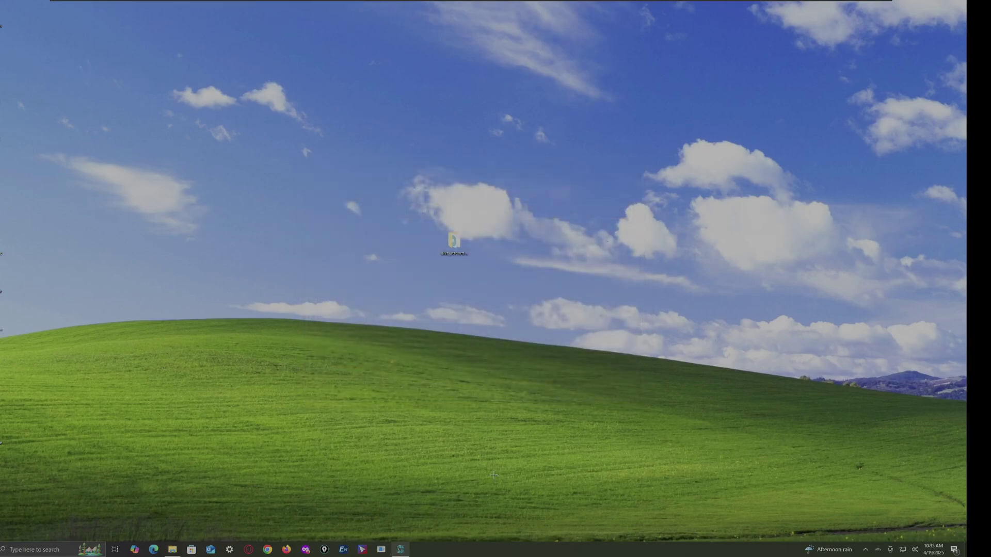
{"action": "right_click", "coordinate": [400, 549]}
{"action": "left_click", "coordinate": [386, 533]}
Step: Try running ALVR Dashboard.exe from the desktop, close it, move the file back into the alvr_streamer_windows folder and close the folder
{"action": "left_click", "coordinate": [172, 549]}
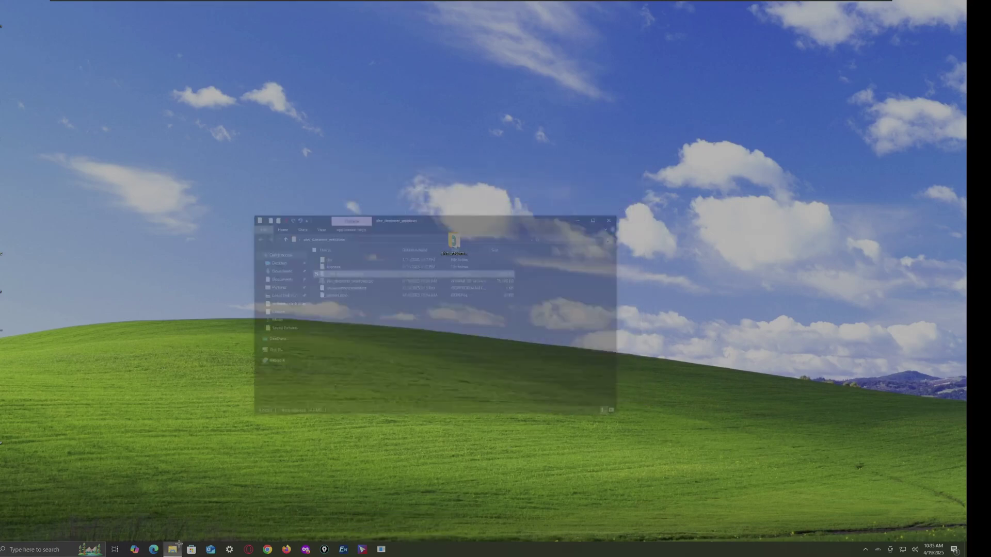
{"action": "left_click_drag", "start_coordinate": [374, 222], "coordinate": [608, 98]}
{"action": "double_click", "coordinate": [608, 98]}
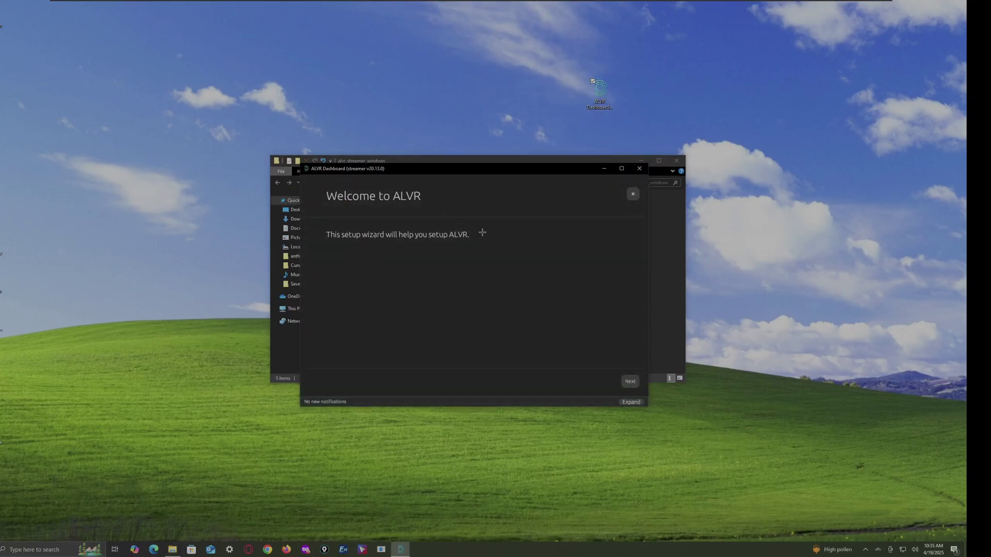
{"action": "left_click", "coordinate": [639, 168]}
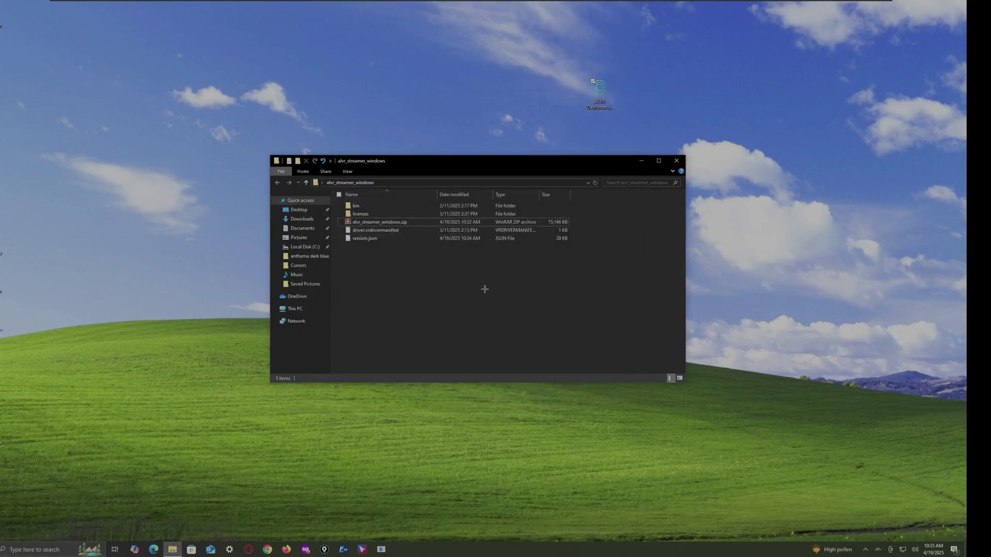
{"action": "left_click_drag", "start_coordinate": [600, 90], "coordinate": [445, 339]}
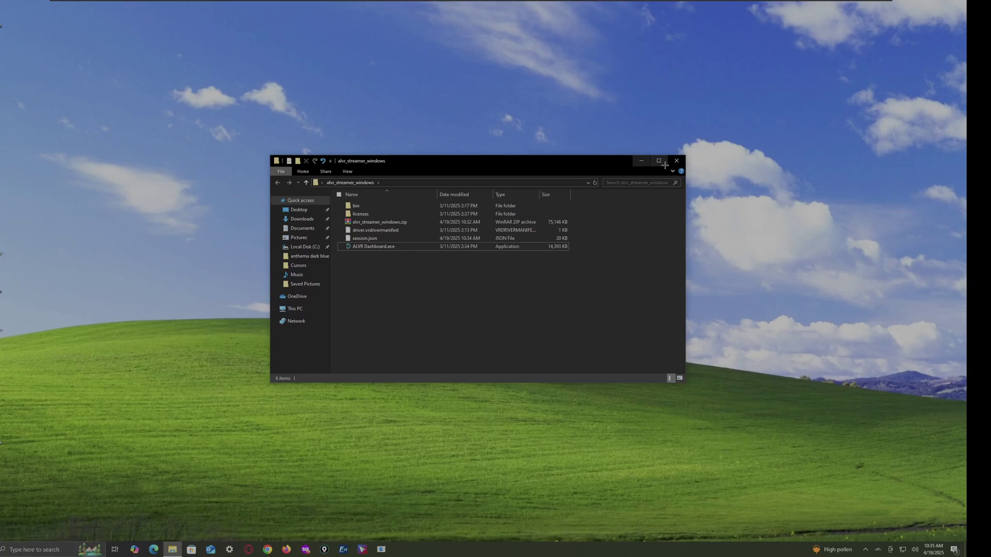
{"action": "left_click", "coordinate": [676, 161]}
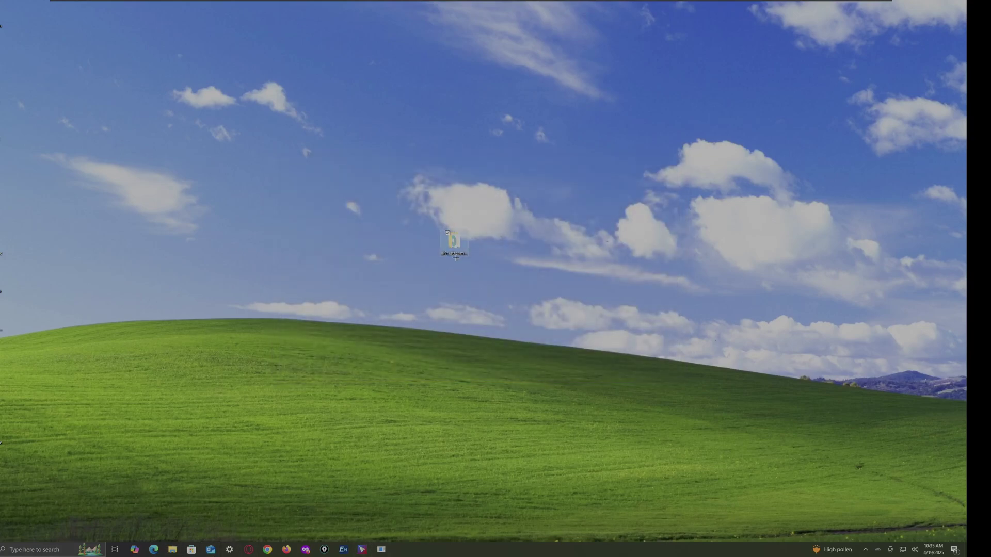
Step: Delete the alvr_streamer_windows folder from the desktop
{"action": "left_click_drag", "start_coordinate": [465, 320], "coordinate": [411, 235]}
{"action": "right_click", "coordinate": [424, 202]}
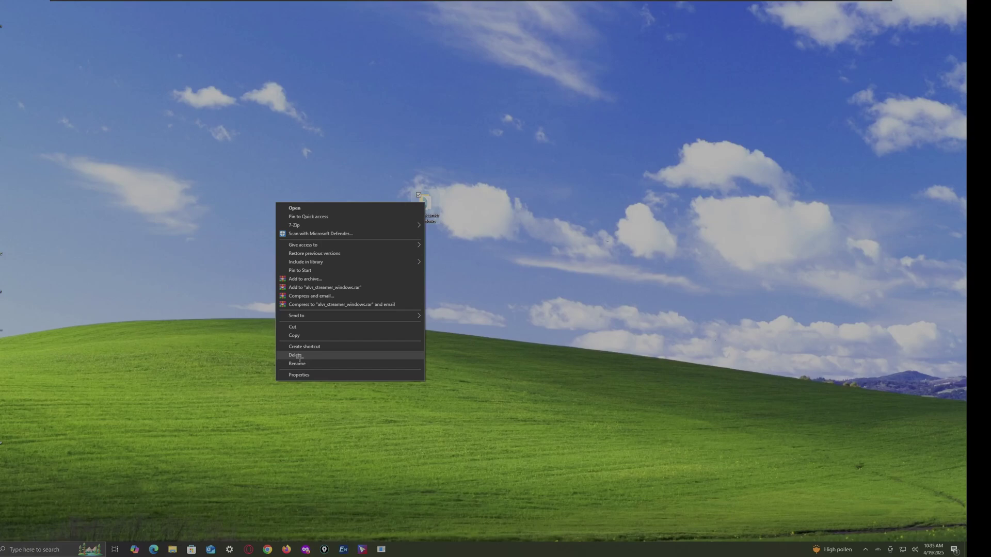
{"action": "left_click", "coordinate": [324, 358]}
{"action": "left_click", "coordinate": [501, 306]}
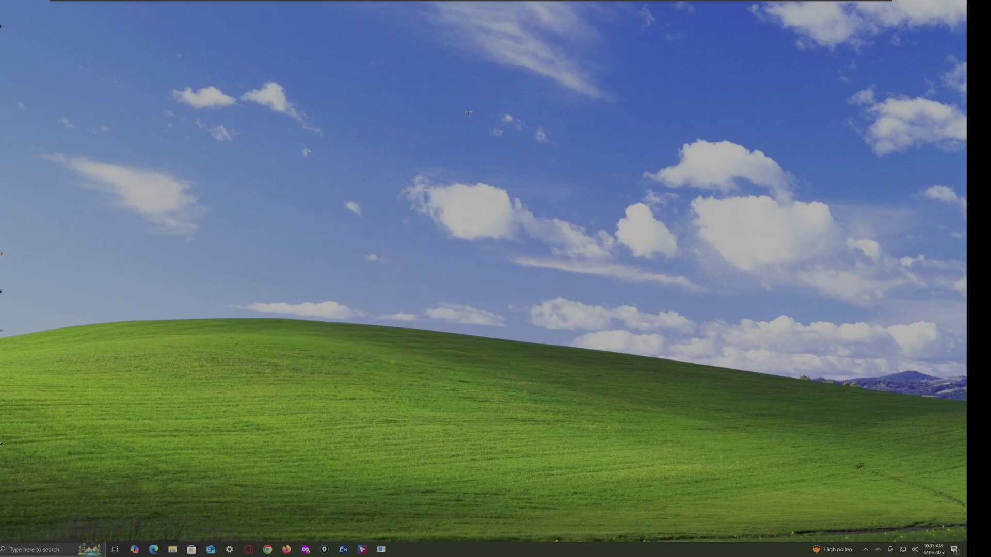
Step: Power off the Windows 10 x64 virtual machine
{"action": "mouse_move", "coordinate": [361, 1]}
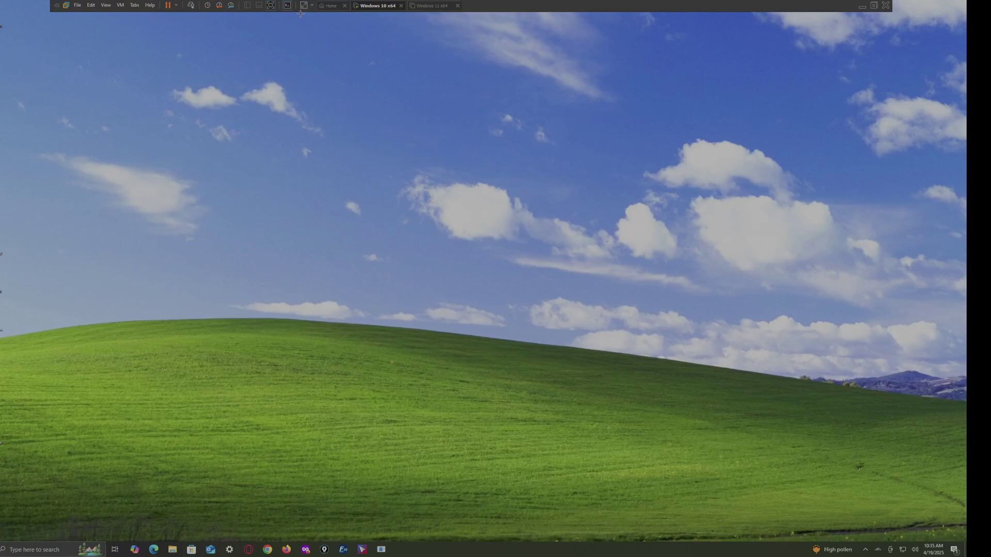
{"action": "left_click", "coordinate": [177, 5]}
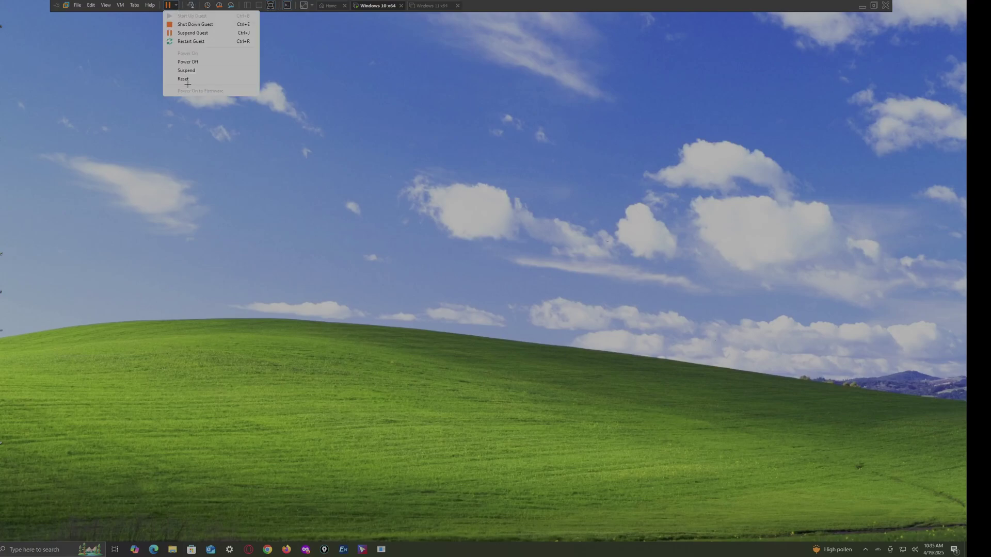
{"action": "left_click", "coordinate": [201, 61]}
{"action": "key", "text": "Return"}
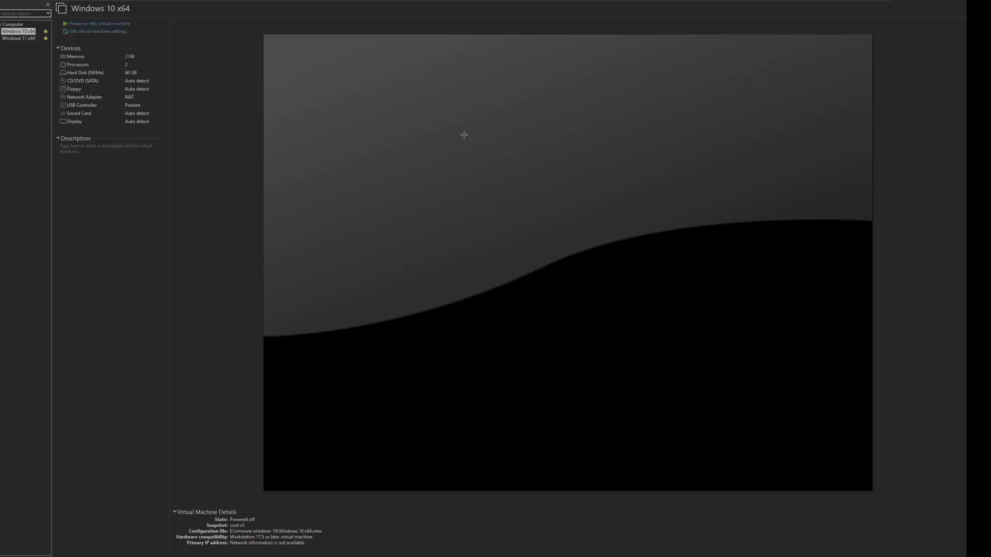
Step: Take VMware Workstation out of full-screen mode and bring up the OBS window
{"action": "mouse_move", "coordinate": [74, 2]}
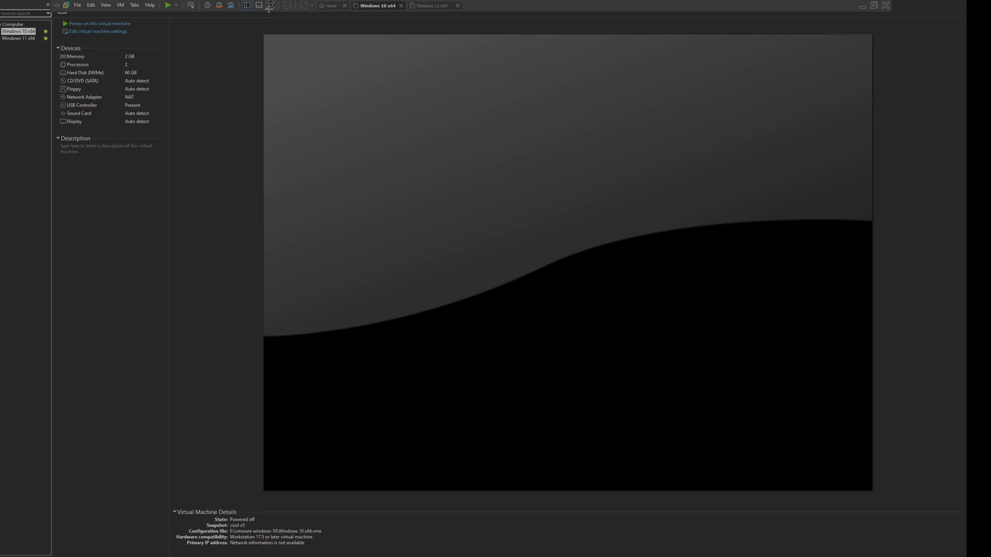
{"action": "left_click", "coordinate": [270, 5]}
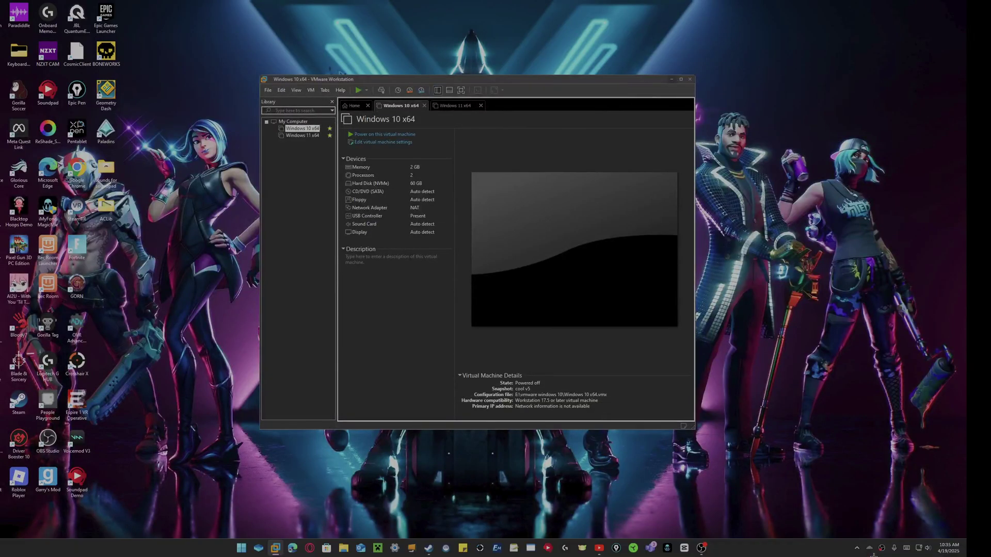
{"action": "left_click", "coordinate": [701, 548]}
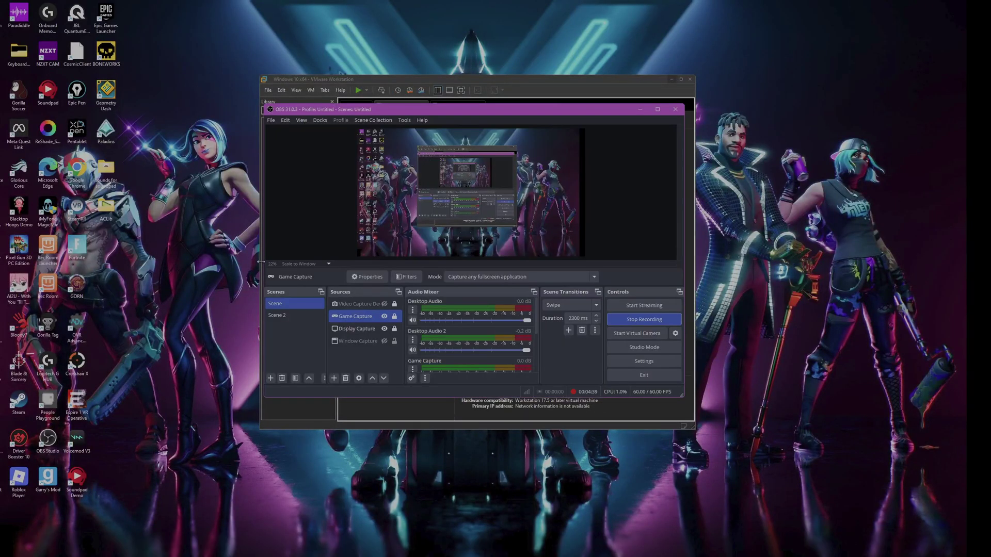